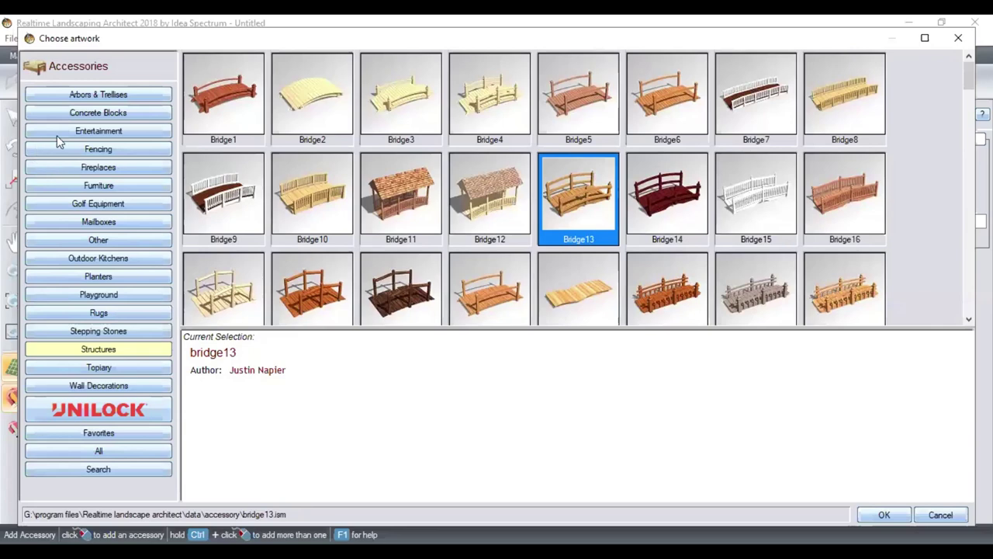
- Place the Arbor4 accessory from the Arbors & Trellises collection in the upper-left part of the plan
{"action": "left_click", "coordinate": [109, 96]}
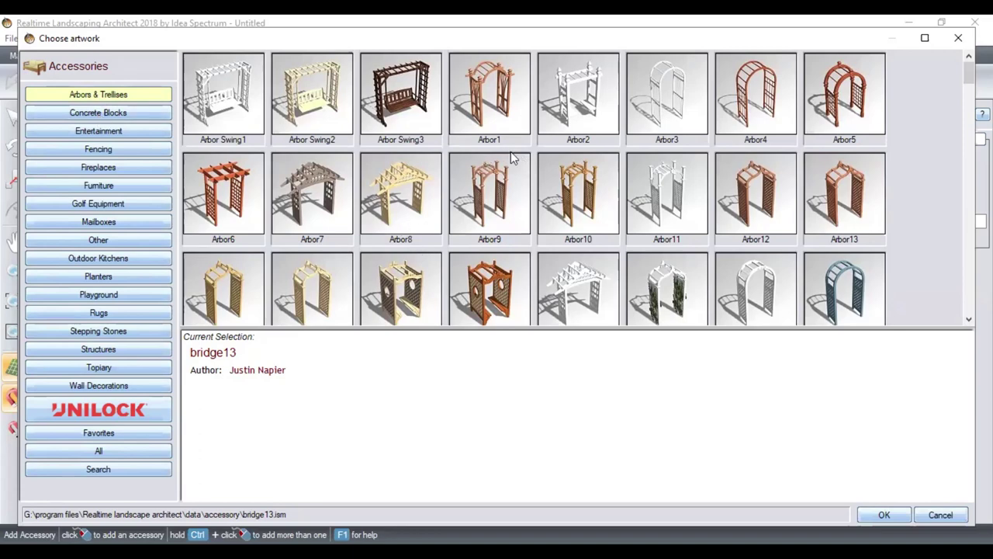
{"action": "left_click", "coordinate": [969, 141]}
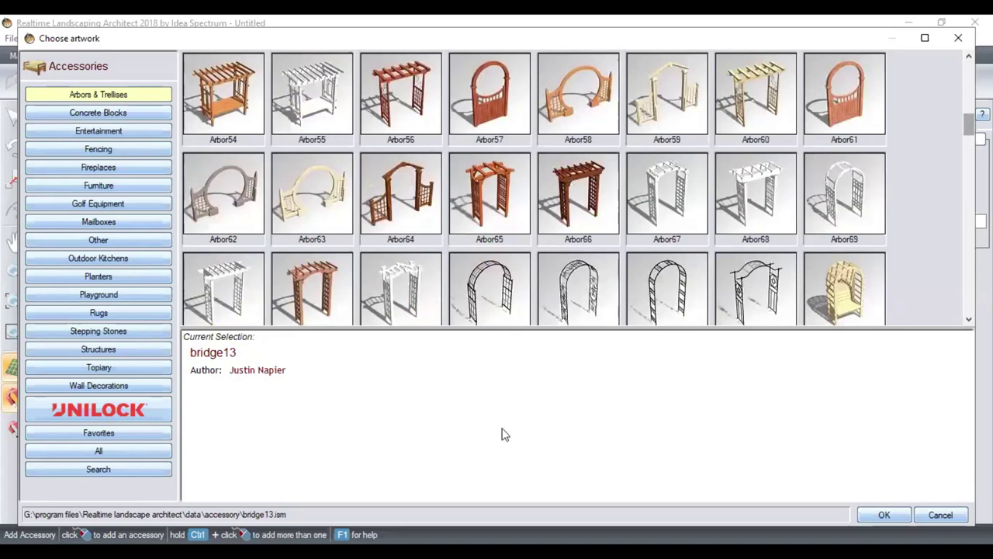
{"action": "scroll", "coordinate": [419, 215], "scroll_direction": "down", "scroll_amount": 2}
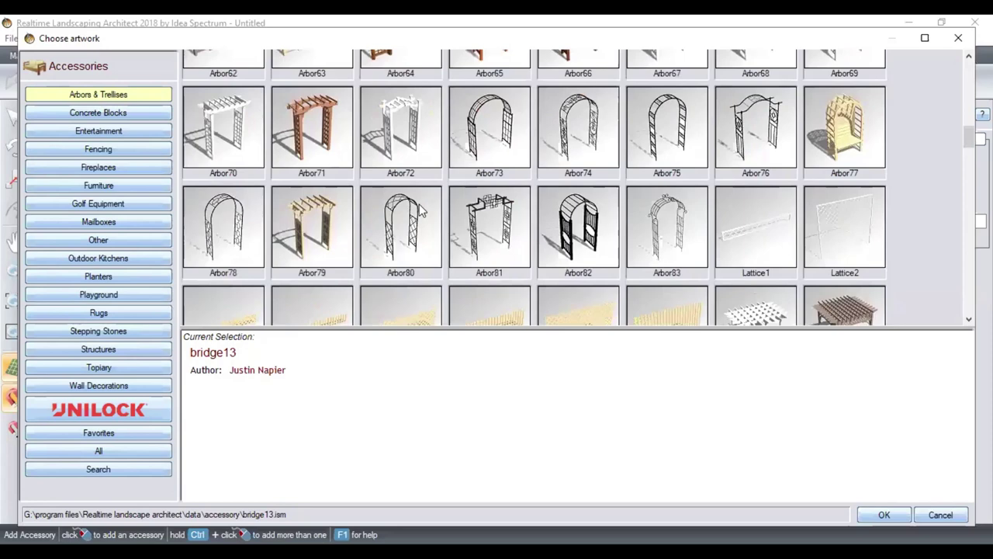
{"action": "scroll", "coordinate": [420, 210], "scroll_direction": "down", "scroll_amount": 8}
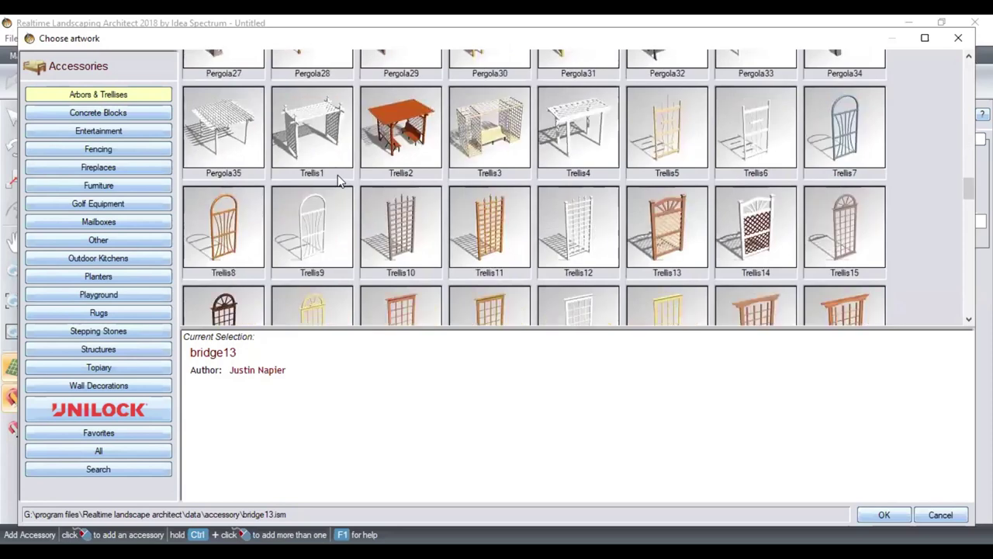
{"action": "left_click", "coordinate": [245, 134]}
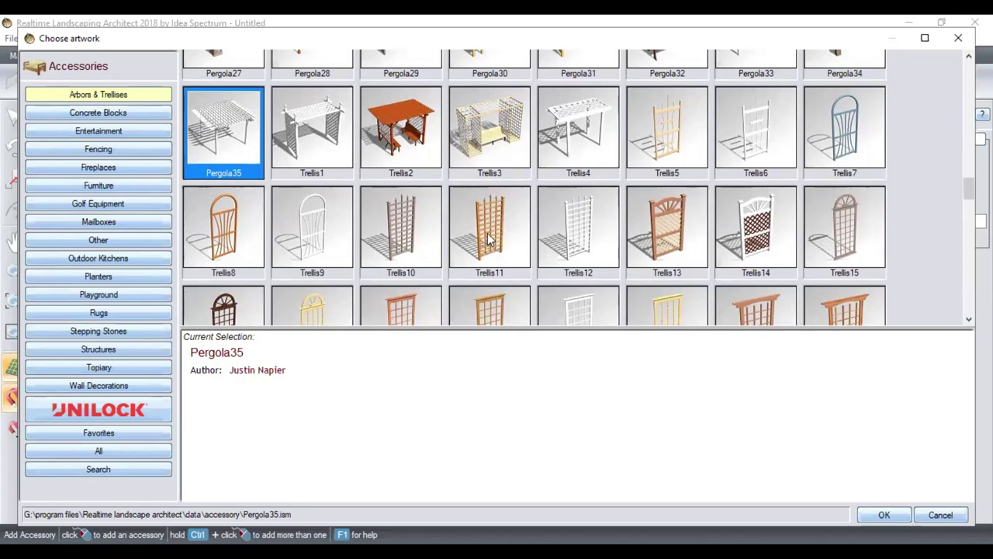
{"action": "left_click", "coordinate": [555, 240]}
{"action": "scroll", "coordinate": [556, 241], "scroll_direction": "down", "scroll_amount": 12}
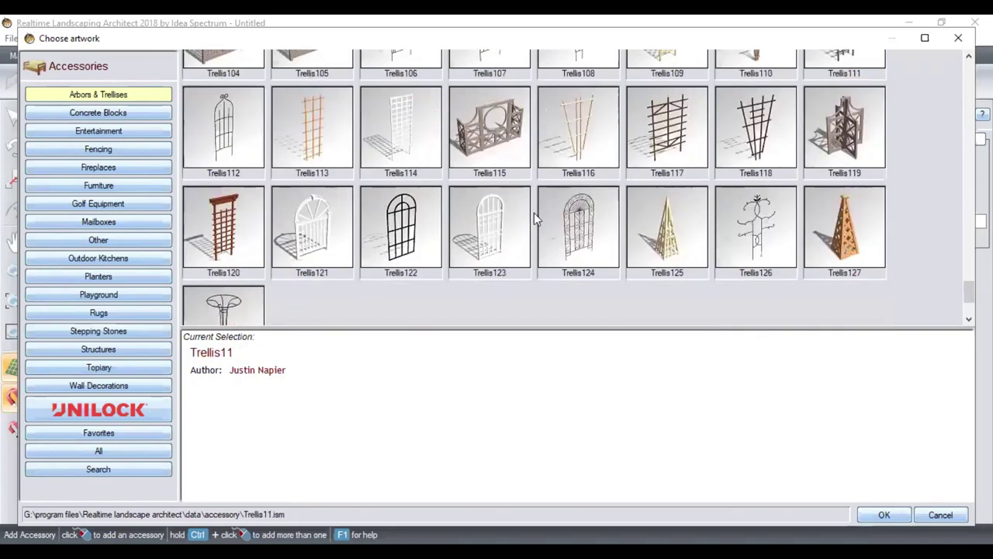
{"action": "scroll", "coordinate": [378, 205], "scroll_direction": "up", "scroll_amount": 10}
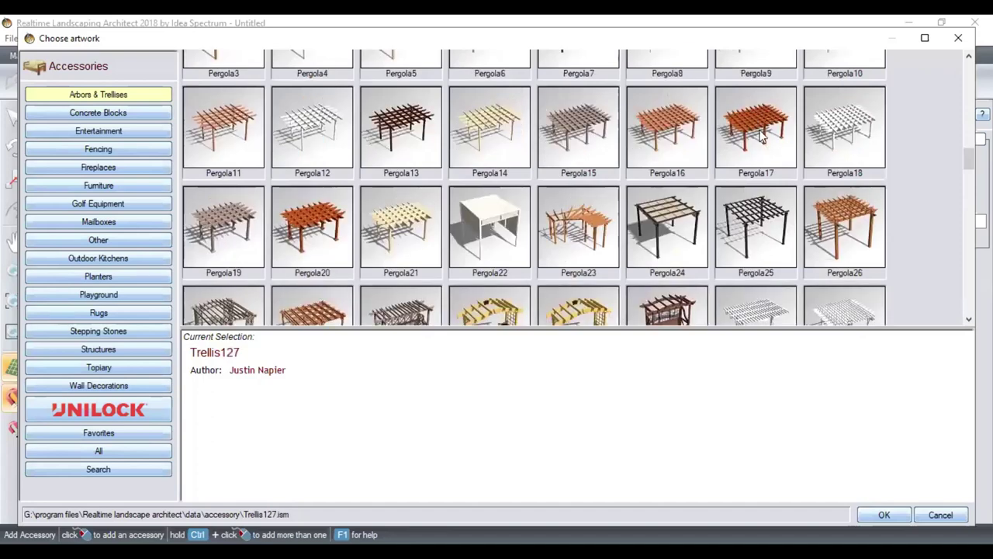
{"action": "scroll", "coordinate": [760, 136], "scroll_direction": "up", "scroll_amount": 10}
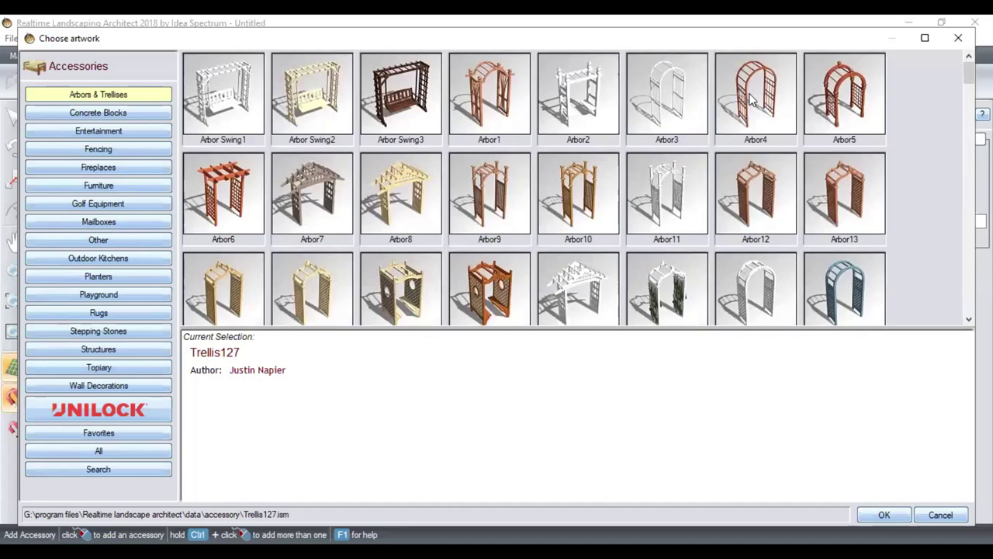
{"action": "left_click", "coordinate": [750, 94]}
{"action": "double_click", "coordinate": [723, 93]}
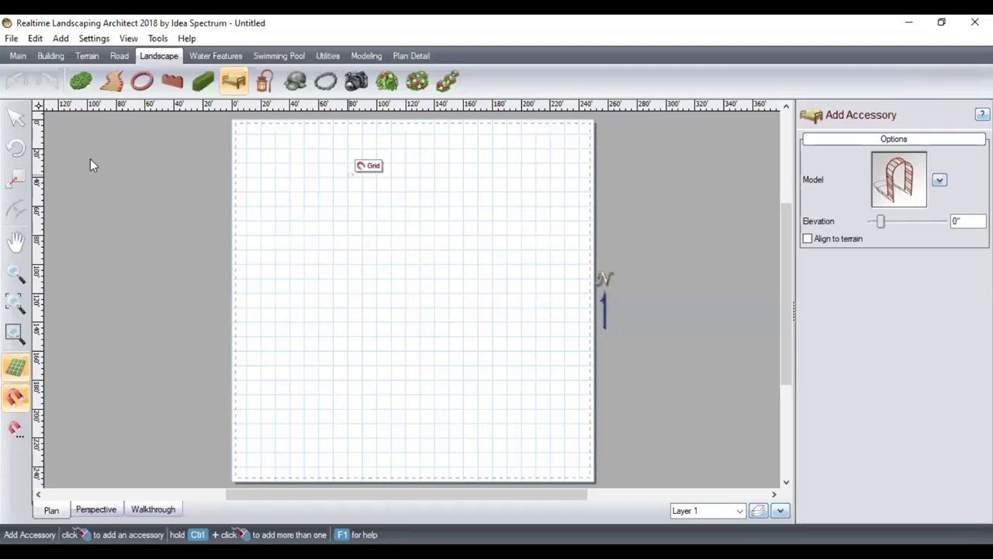
{"action": "key", "text": "Escape"}
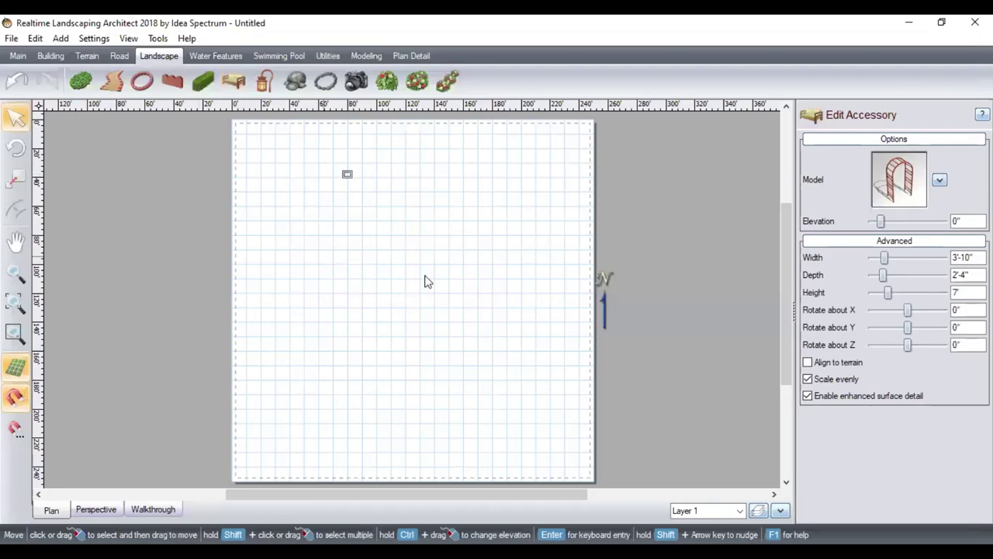
- Draw a rectangular grass region about 90' by 72' on the plan and make its curved upper-left corner straight
{"action": "left_click", "coordinate": [81, 83]}
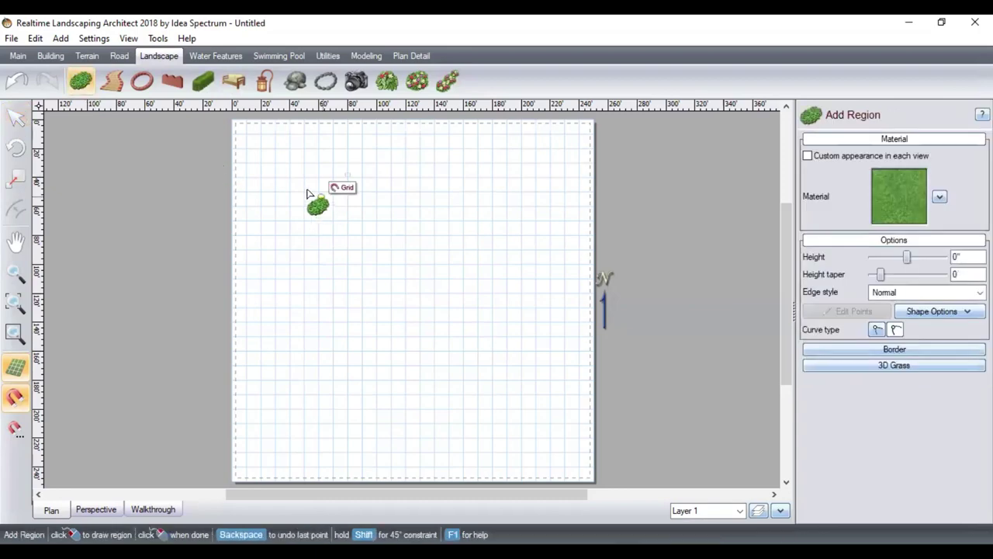
{"action": "left_click", "coordinate": [304, 188]}
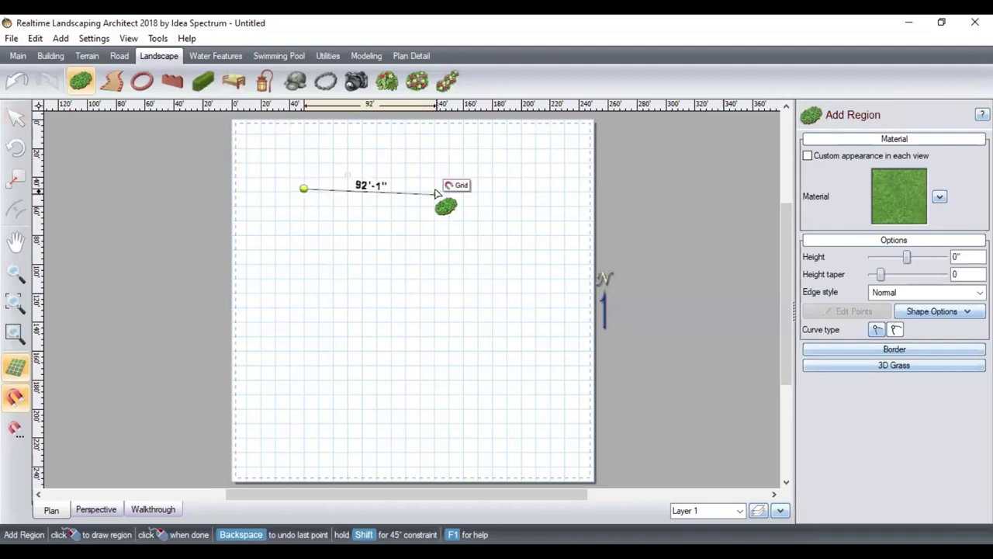
{"action": "left_click", "coordinate": [435, 188]}
{"action": "left_click", "coordinate": [446, 261]}
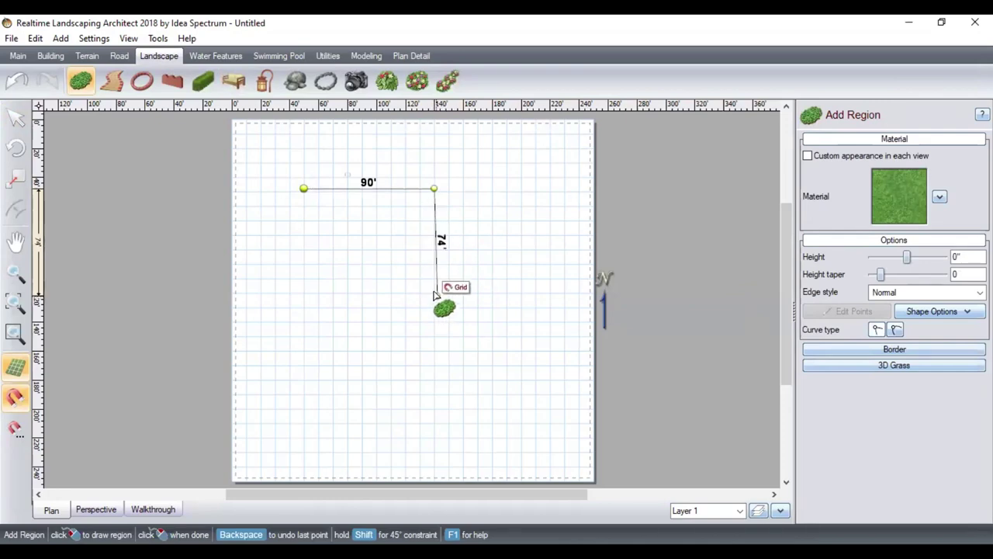
{"action": "left_click", "coordinate": [433, 293]}
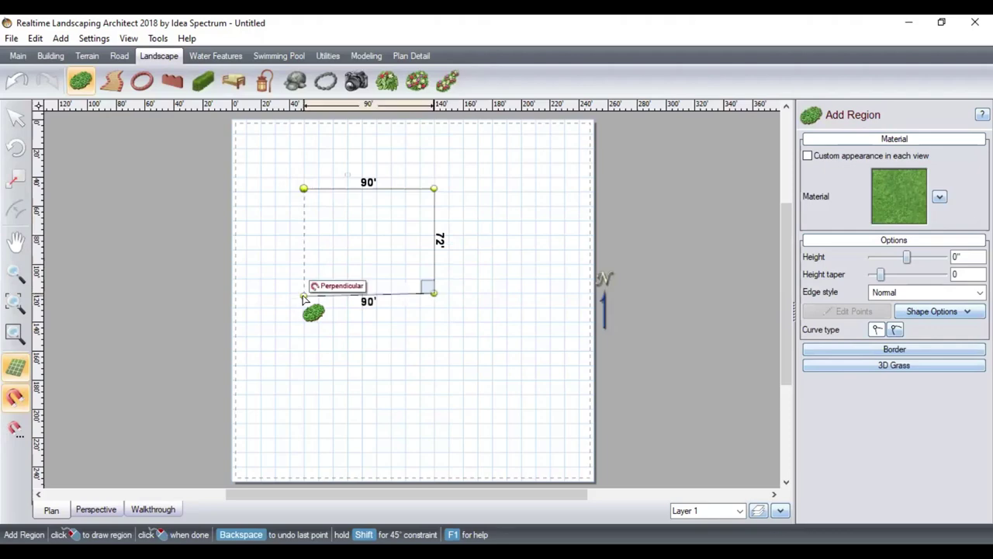
{"action": "left_click", "coordinate": [303, 294]}
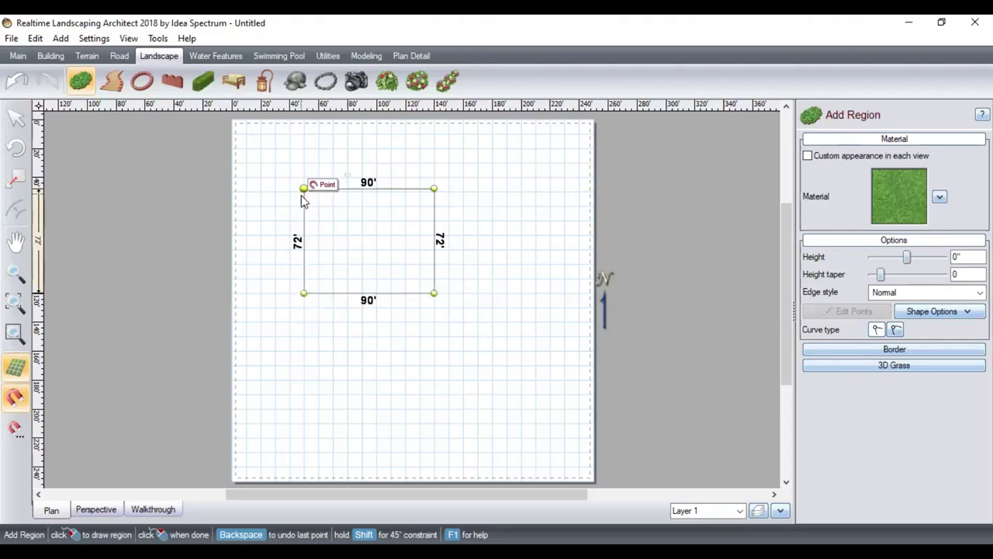
{"action": "left_click", "coordinate": [303, 200]}
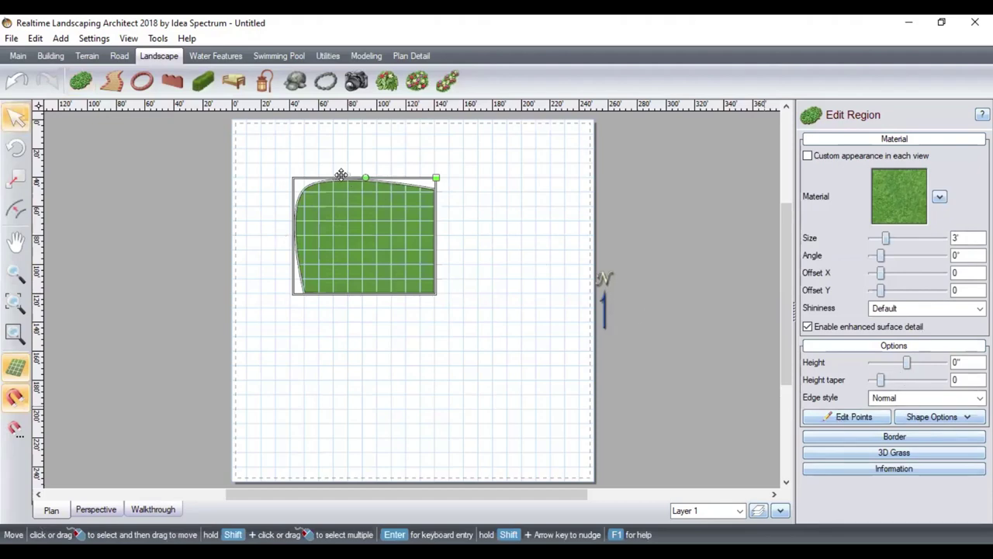
{"action": "double_click", "coordinate": [302, 186]}
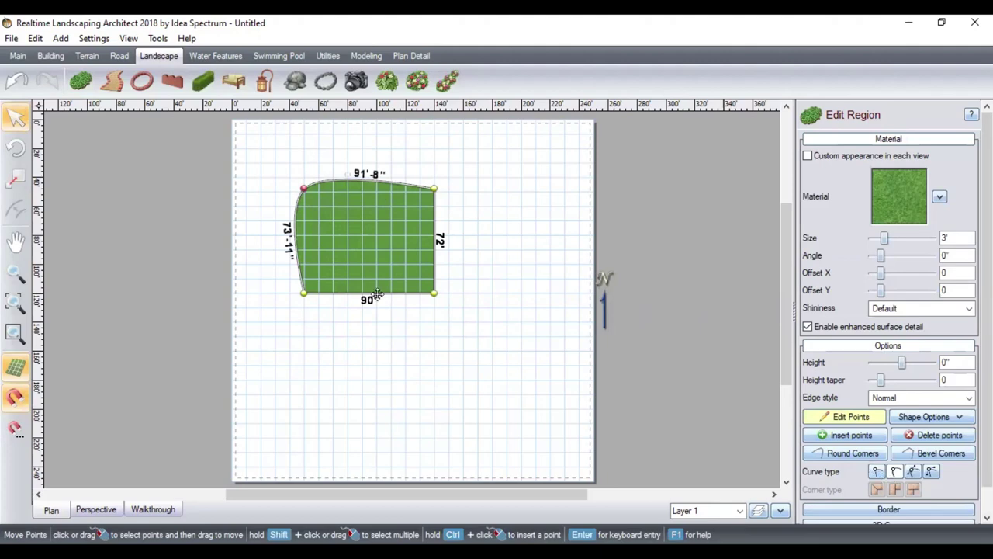
{"action": "key", "text": "ctrl+z"}
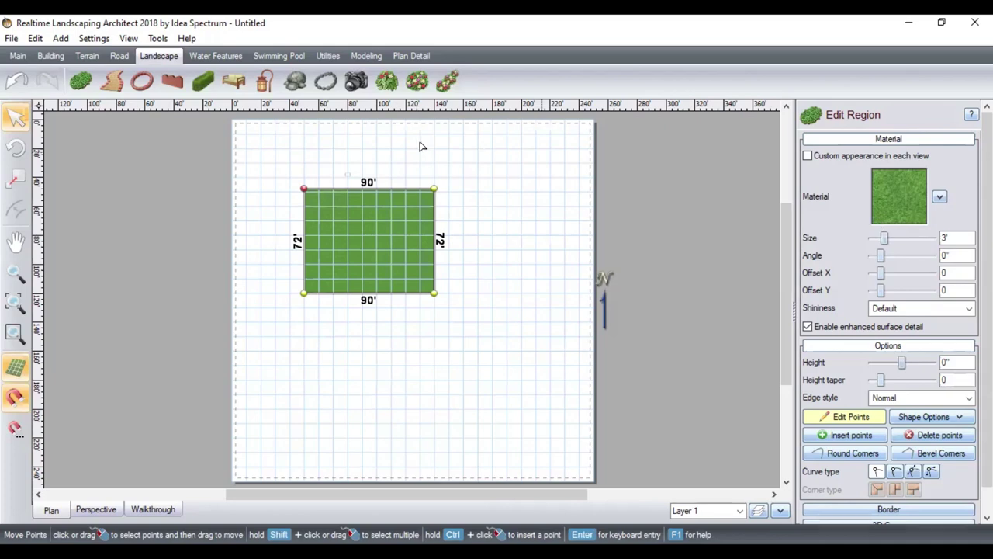
- Examine the grass region in the perspective view, leave its point editing and deselect it
{"action": "left_click", "coordinate": [97, 511]}
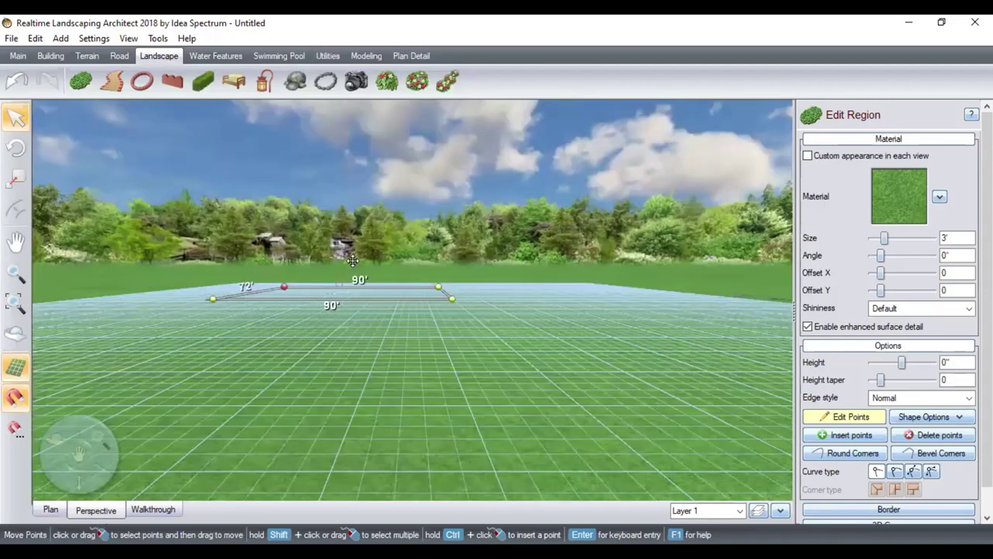
{"action": "right_click_drag", "start_coordinate": [346, 252], "coordinate": [351, 262]}
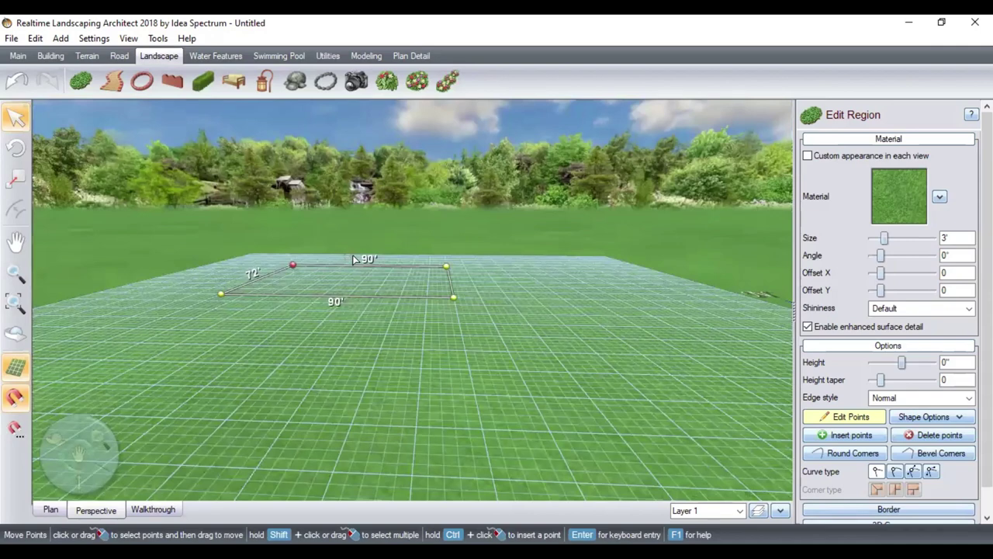
{"action": "scroll", "coordinate": [347, 258], "scroll_direction": "up", "scroll_amount": 2}
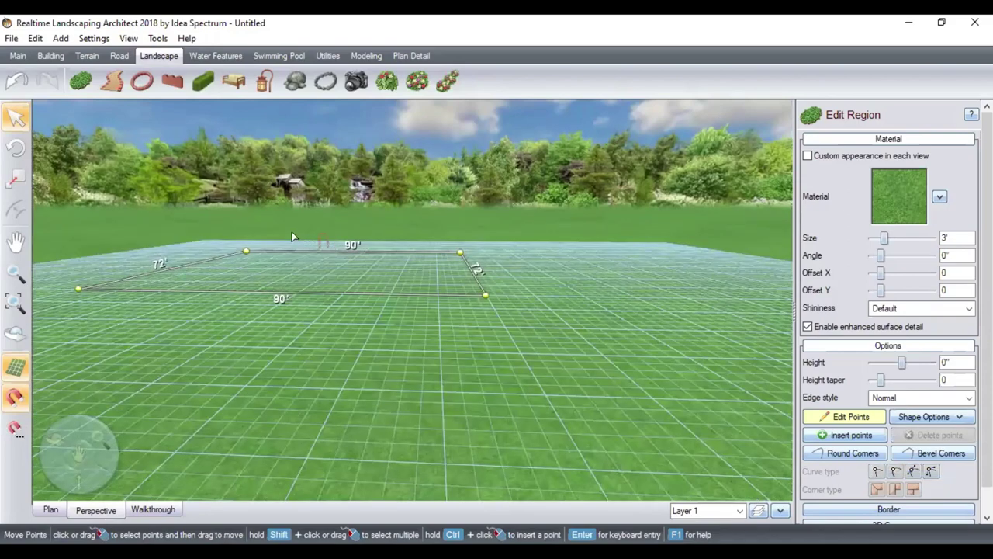
{"action": "scroll", "coordinate": [267, 197], "scroll_direction": "up", "scroll_amount": 3}
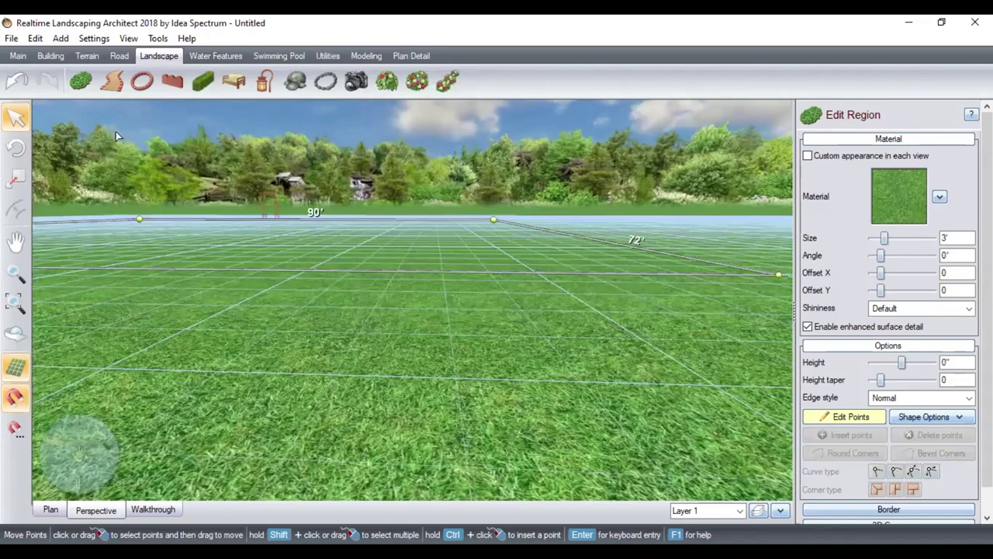
{"action": "scroll", "coordinate": [205, 175], "scroll_direction": "down", "scroll_amount": 3}
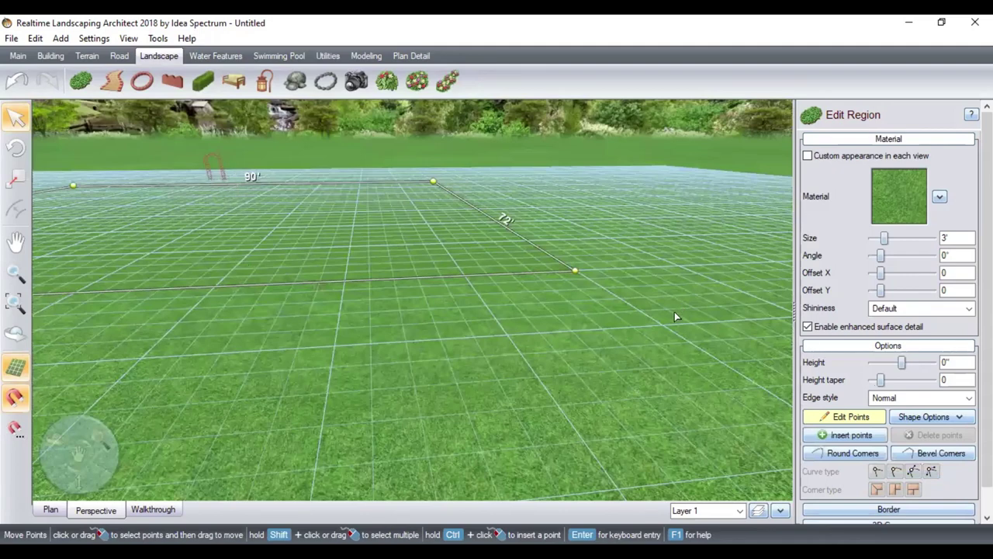
{"action": "scroll", "coordinate": [661, 310], "scroll_direction": "down", "scroll_amount": 1}
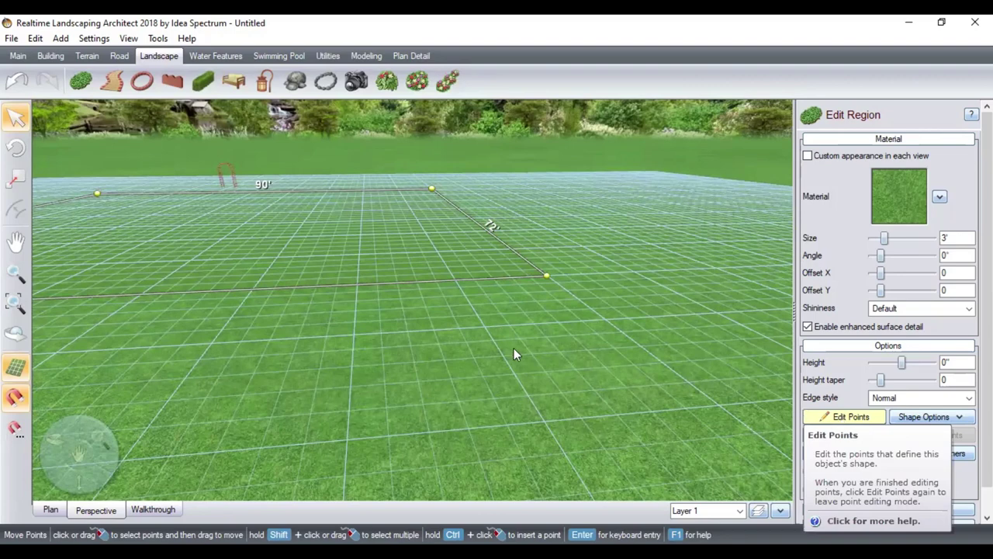
{"action": "key", "text": "Escape"}
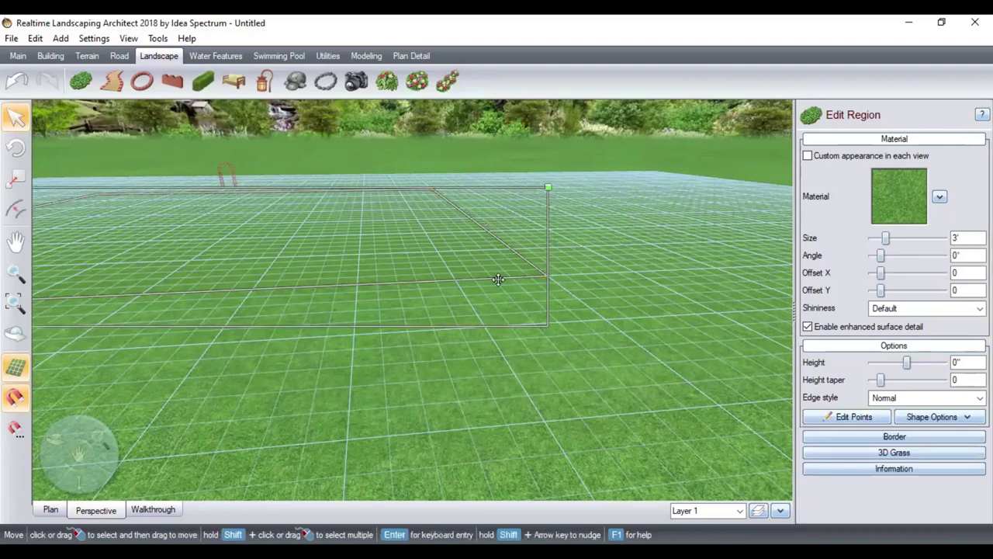
{"action": "left_click", "coordinate": [624, 220]}
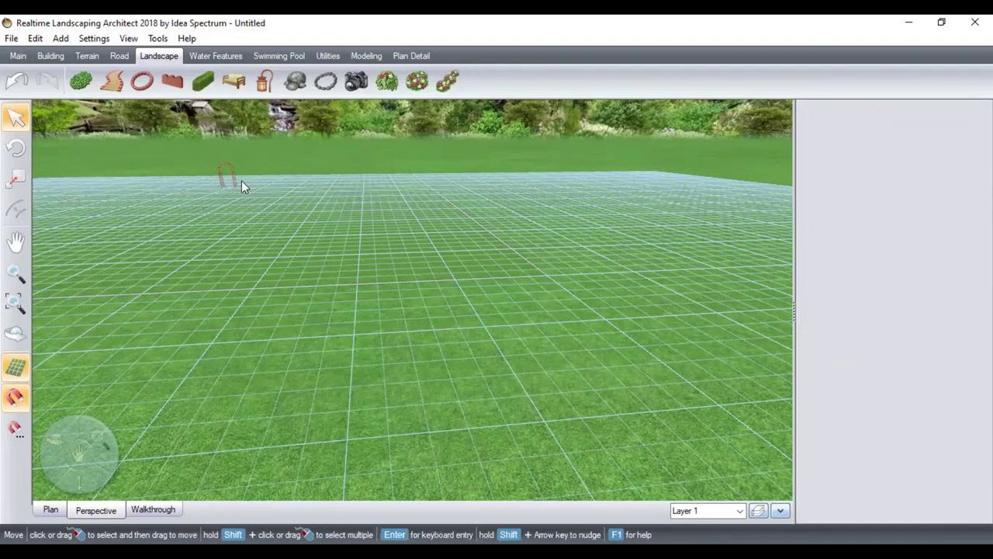
- View the arbor up close in the perspective view and clear its selection
{"action": "left_click", "coordinate": [206, 197]}
{"action": "left_click", "coordinate": [187, 182]}
{"action": "left_click", "coordinate": [220, 176]}
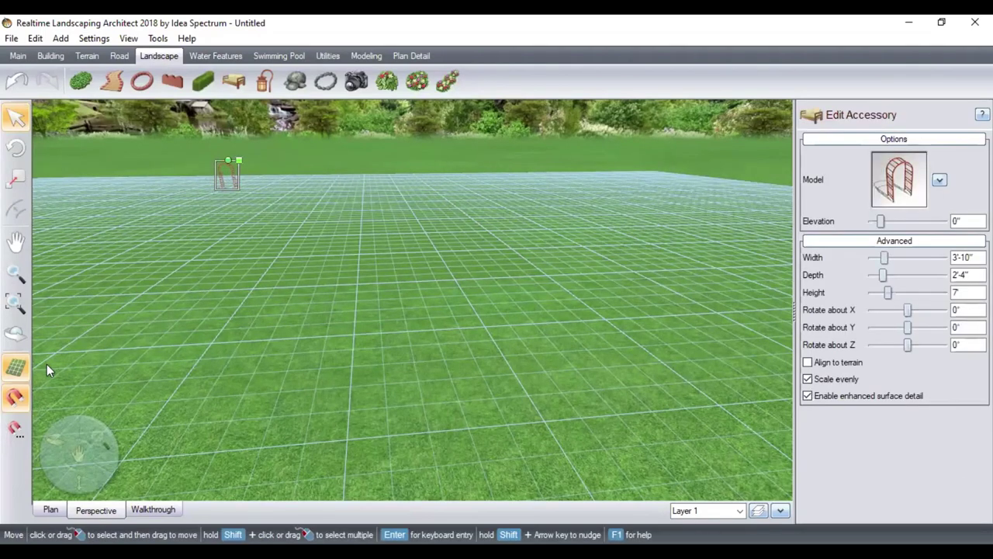
{"action": "left_click", "coordinate": [16, 304]}
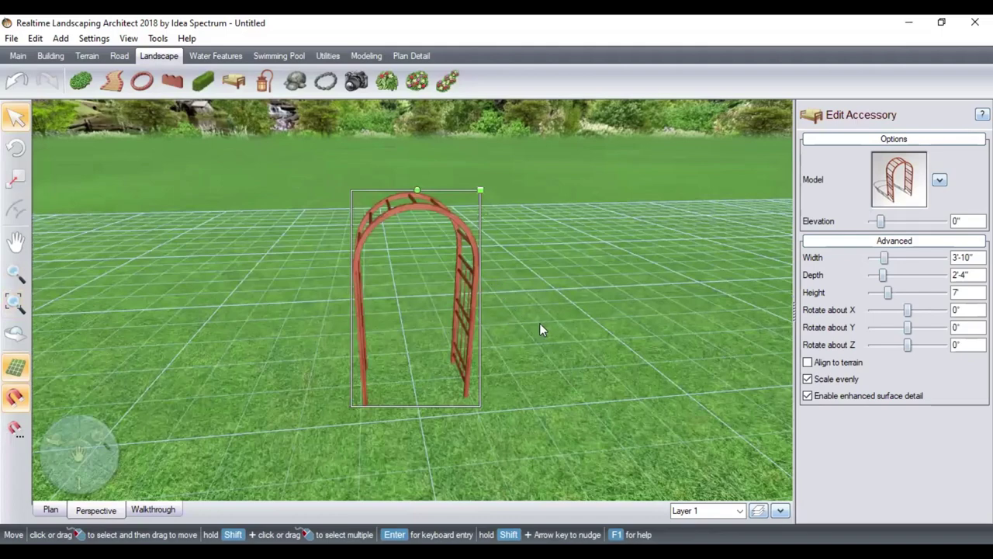
{"action": "scroll", "coordinate": [543, 372], "scroll_direction": "up", "scroll_amount": 1}
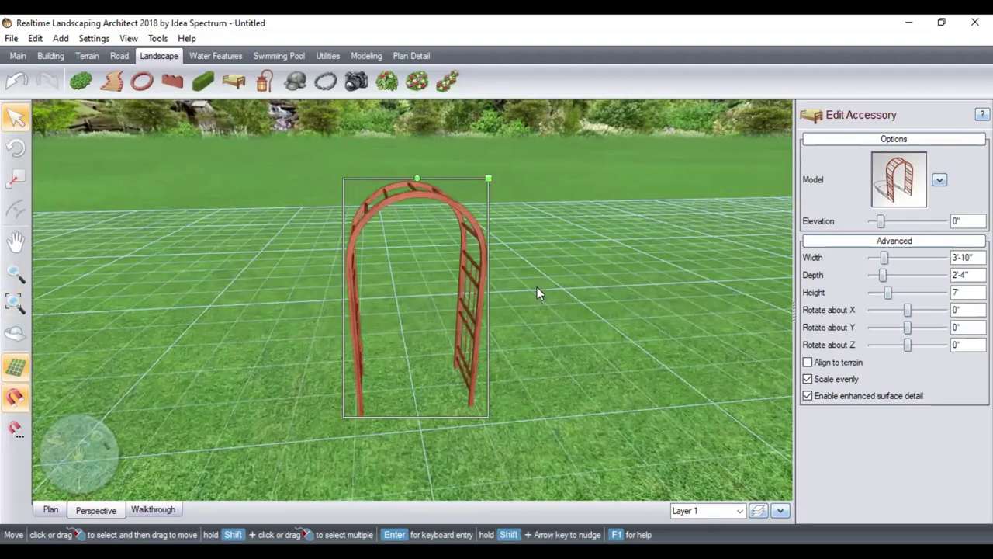
{"action": "left_click", "coordinate": [581, 177]}
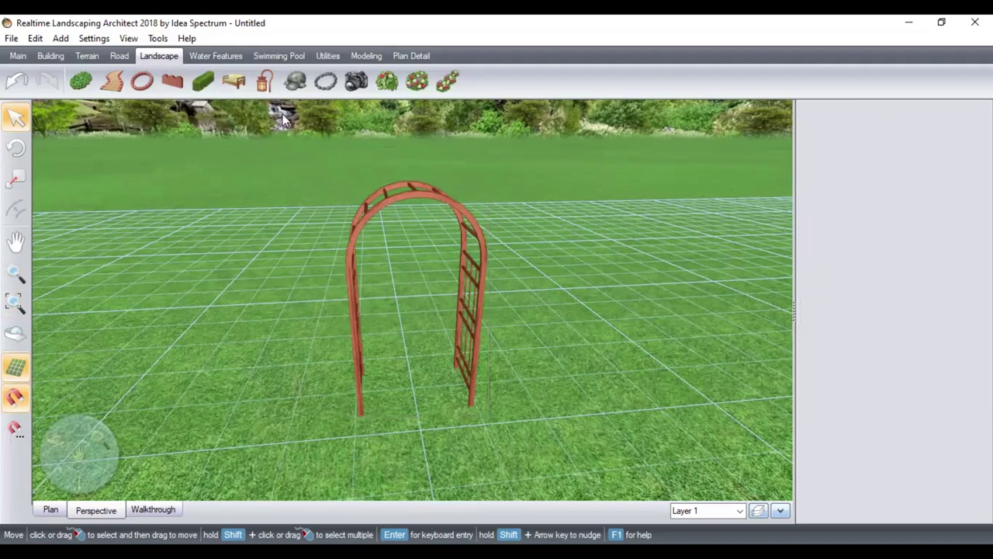
- Place the Pergola4 accessory from the Arbors & Trellises collection on the ground beside the arbor in the perspective view
{"action": "left_click", "coordinate": [235, 83]}
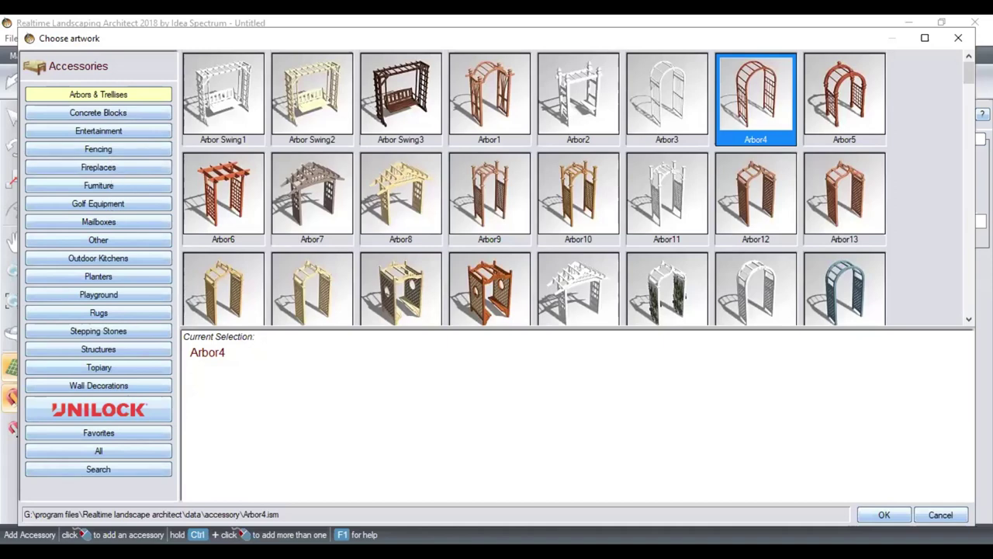
{"action": "scroll", "coordinate": [578, 194], "scroll_direction": "down", "scroll_amount": 1}
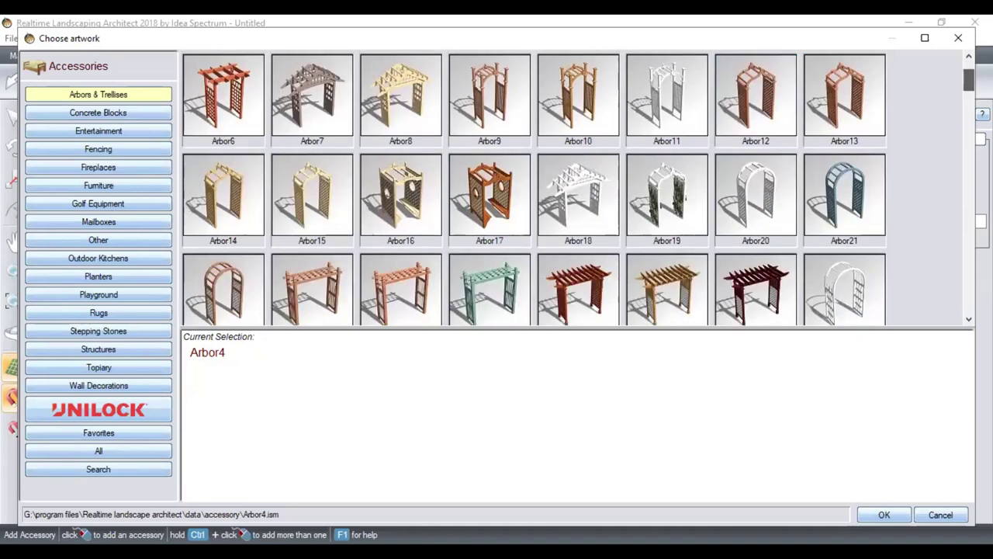
{"action": "scroll", "coordinate": [534, 186], "scroll_direction": "down", "scroll_amount": 3}
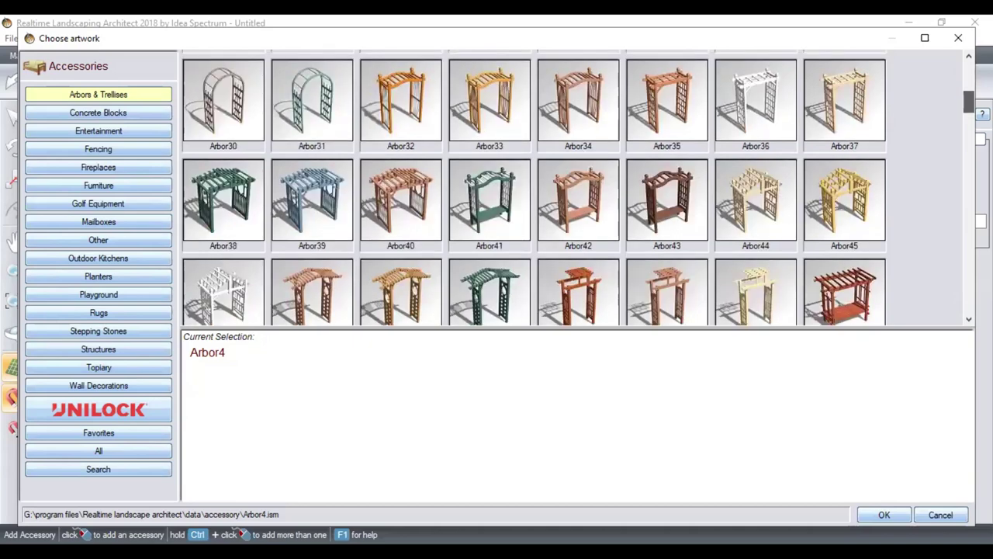
{"action": "scroll", "coordinate": [578, 187], "scroll_direction": "down", "scroll_amount": 2}
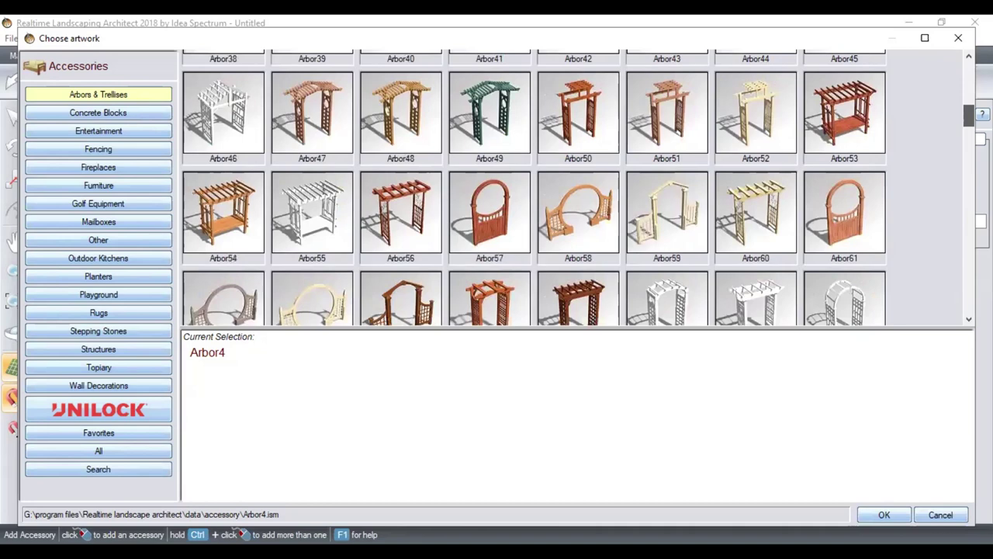
{"action": "scroll", "coordinate": [578, 187], "scroll_direction": "down", "scroll_amount": 4}
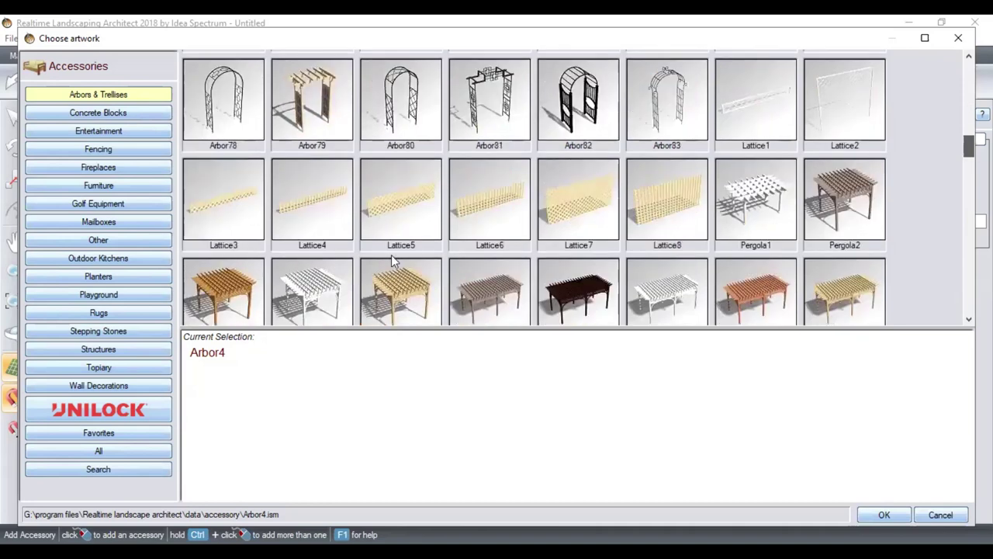
{"action": "scroll", "coordinate": [322, 233], "scroll_direction": "down", "scroll_amount": 1}
{"action": "left_click", "coordinate": [325, 230]}
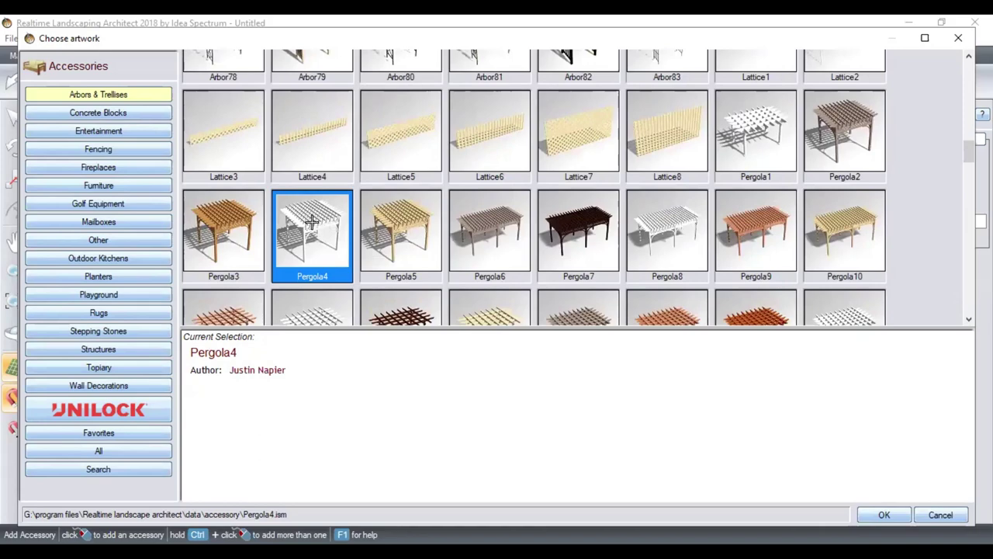
{"action": "double_click", "coordinate": [314, 223]}
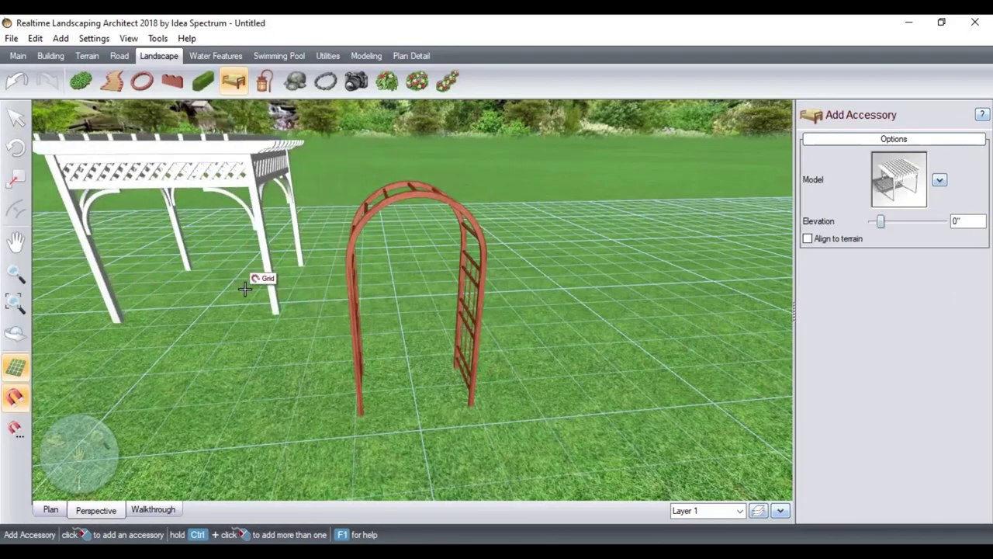
{"action": "left_click", "coordinate": [245, 289]}
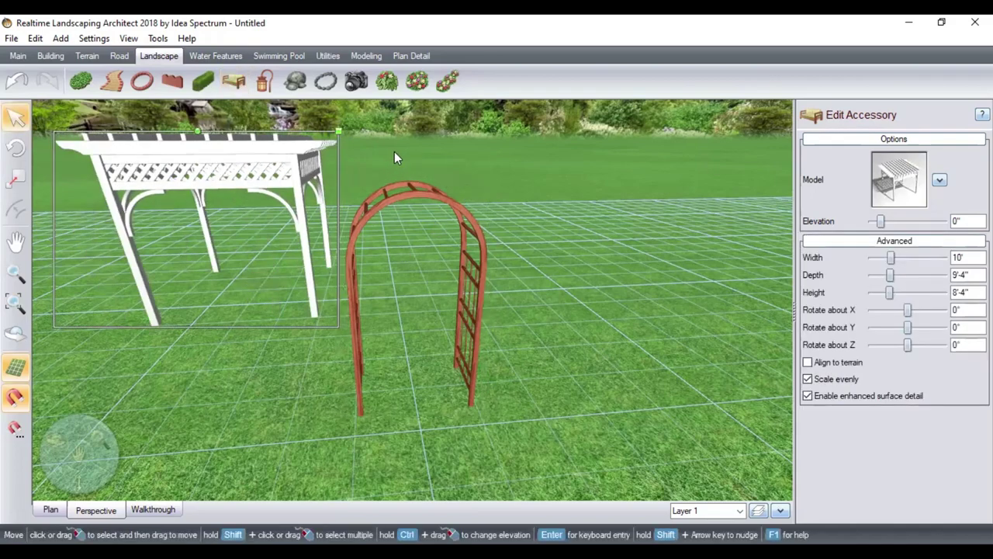
{"action": "right_click_drag", "start_coordinate": [399, 160], "coordinate": [415, 158]}
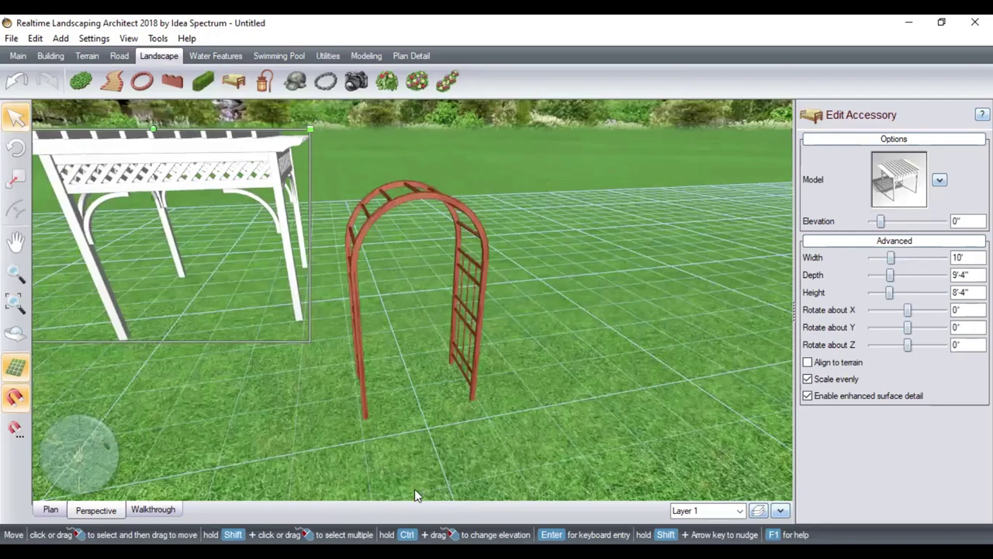
{"action": "right_click_drag", "start_coordinate": [414, 494], "coordinate": [531, 425]}
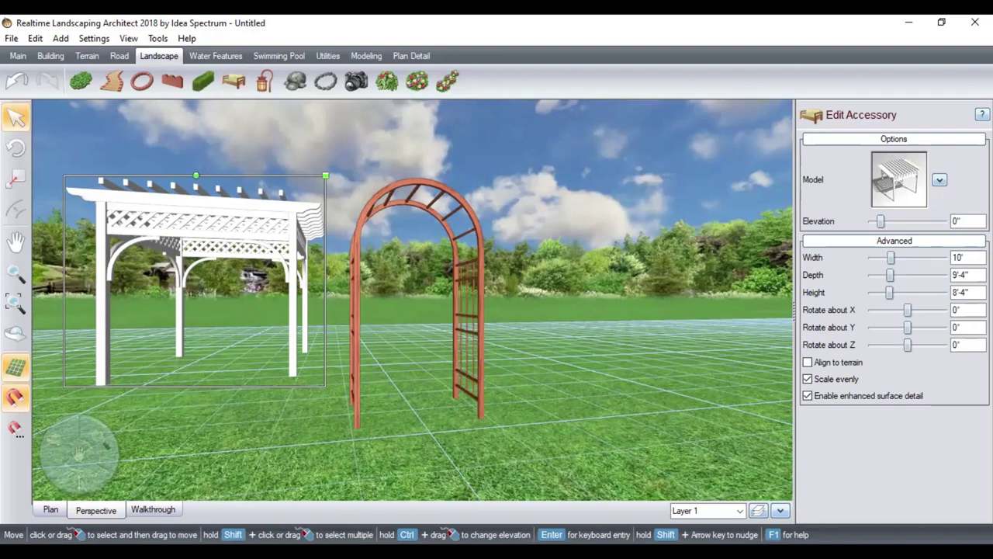
- Try to change the pergola's Material 1 texture to Wood10 from the Deck & Fence materials
{"action": "left_click", "coordinate": [939, 180]}
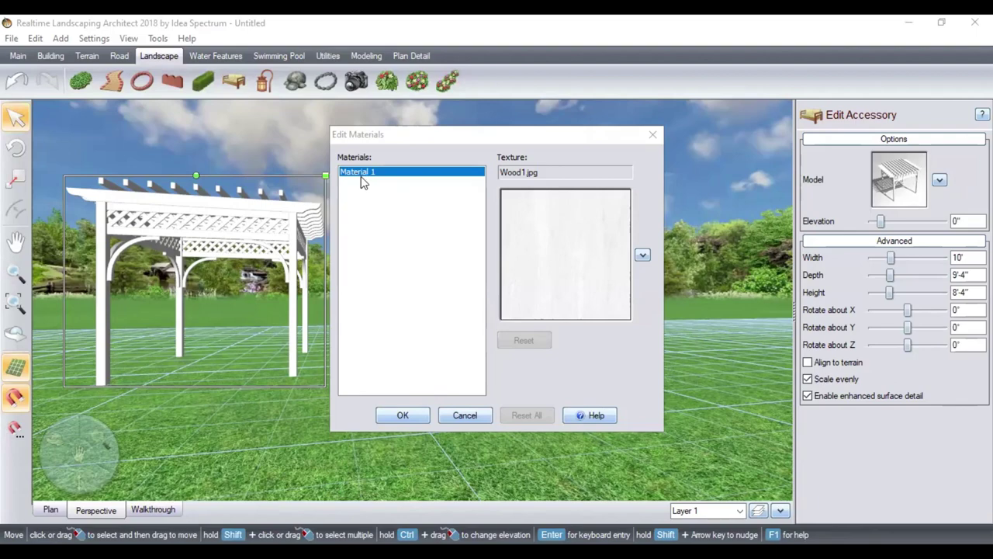
{"action": "left_click", "coordinate": [548, 239]}
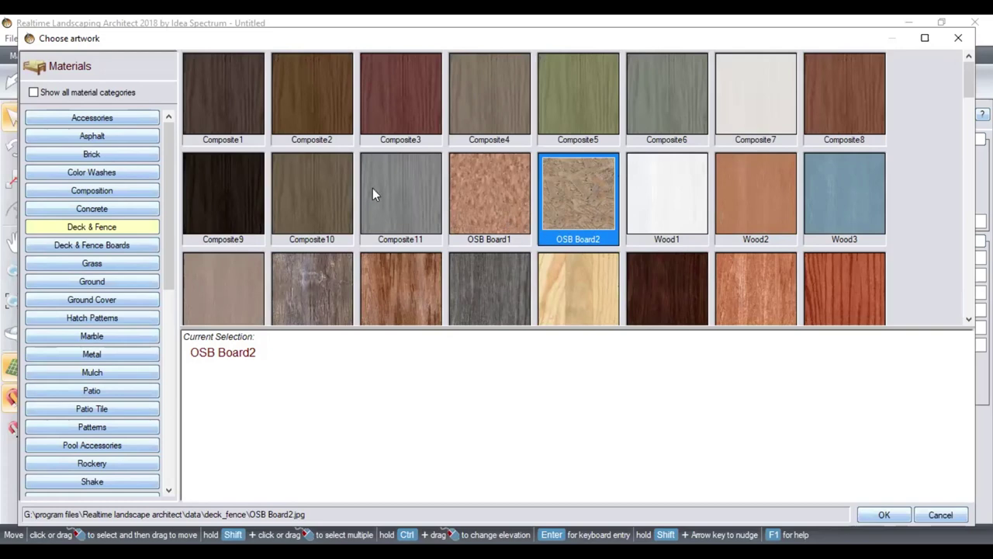
{"action": "scroll", "coordinate": [375, 186], "scroll_direction": "down", "scroll_amount": 10}
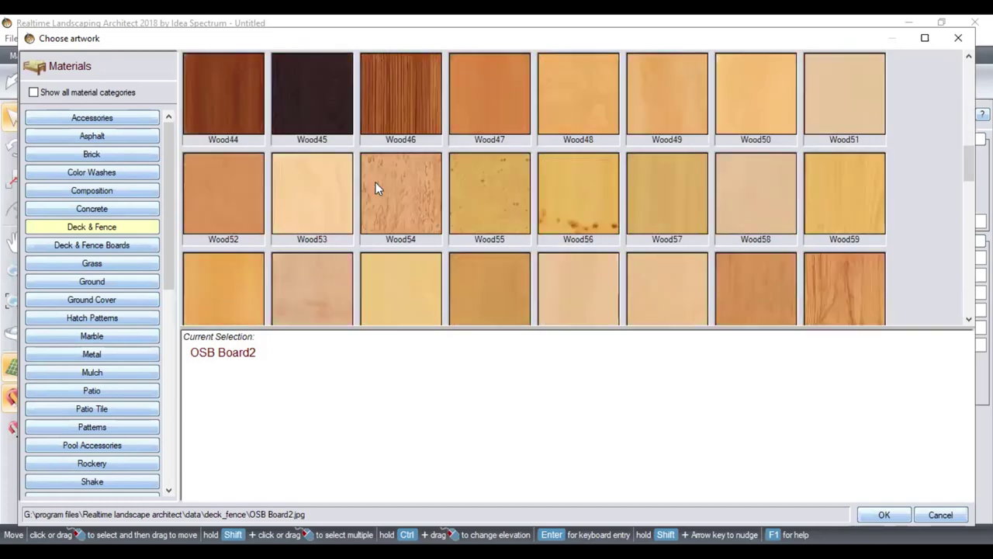
{"action": "scroll", "coordinate": [375, 188], "scroll_direction": "down", "scroll_amount": 4}
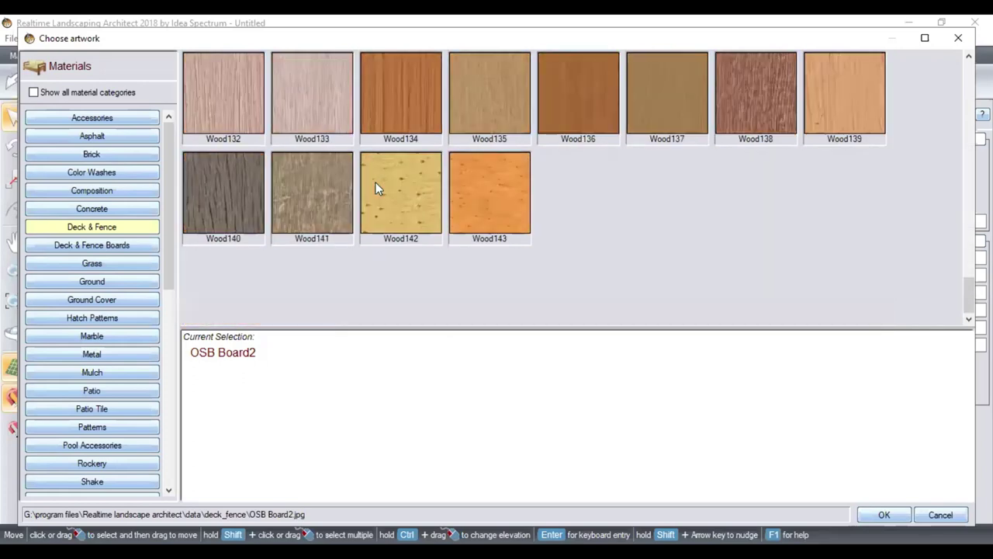
{"action": "scroll", "coordinate": [375, 183], "scroll_direction": "up", "scroll_amount": 12}
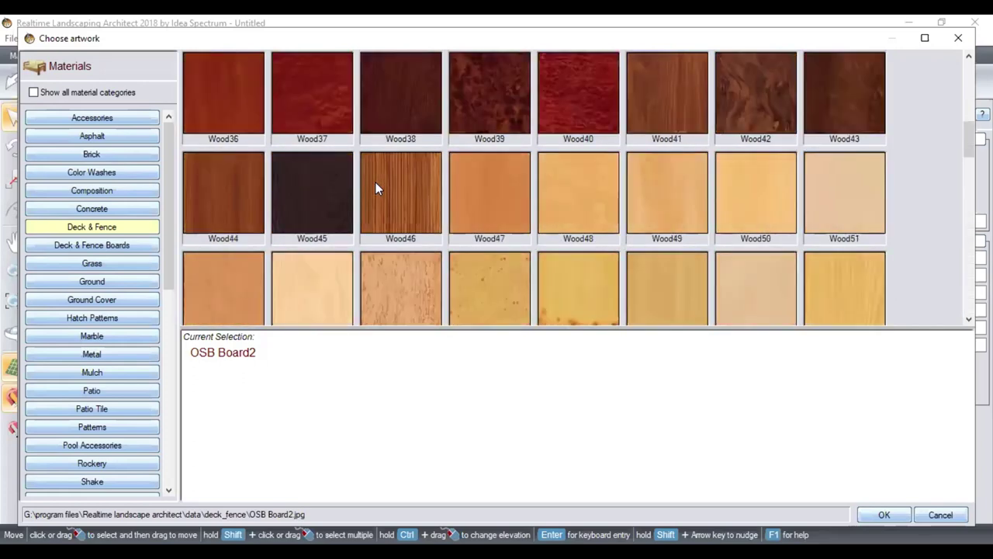
{"action": "scroll", "coordinate": [375, 188], "scroll_direction": "up", "scroll_amount": 6}
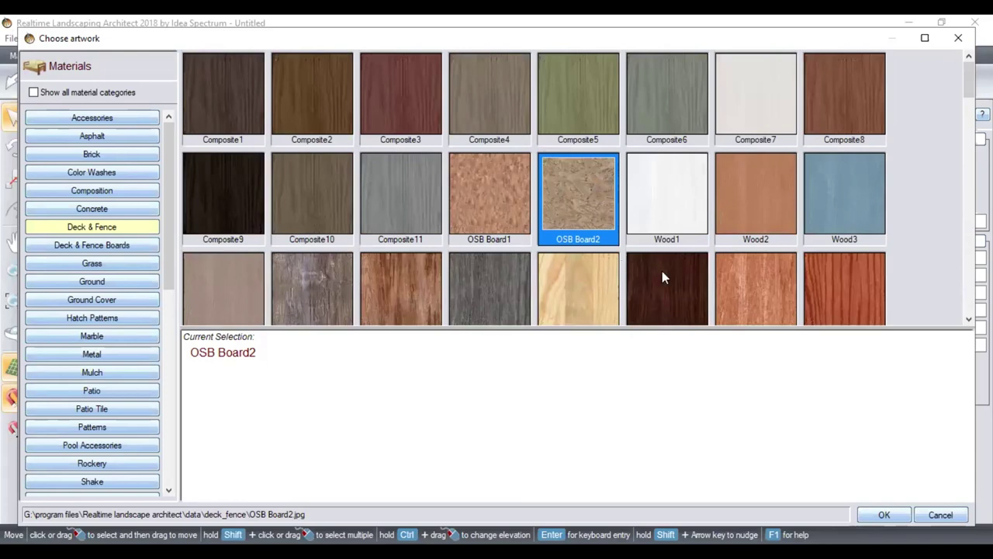
{"action": "left_click", "coordinate": [572, 291]}
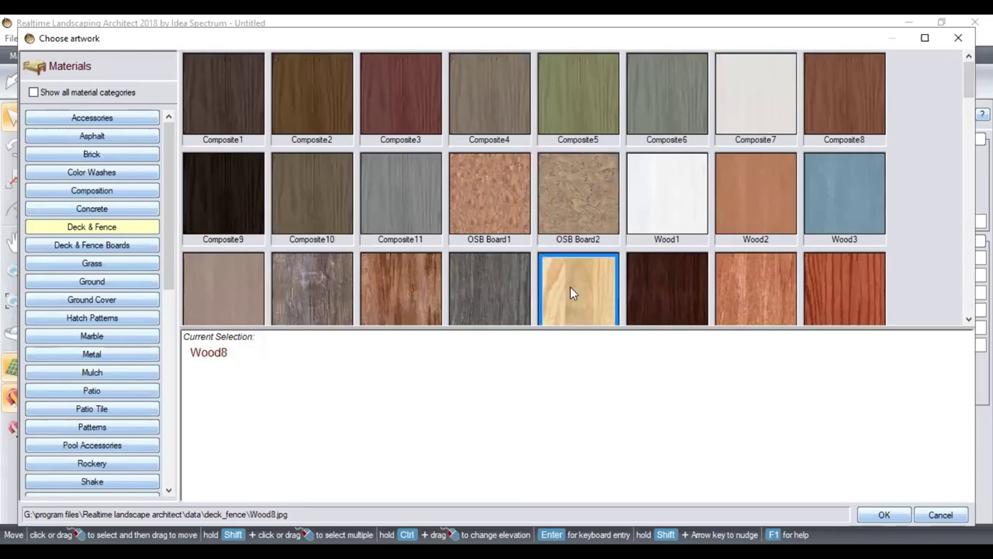
{"action": "left_click", "coordinate": [750, 284]}
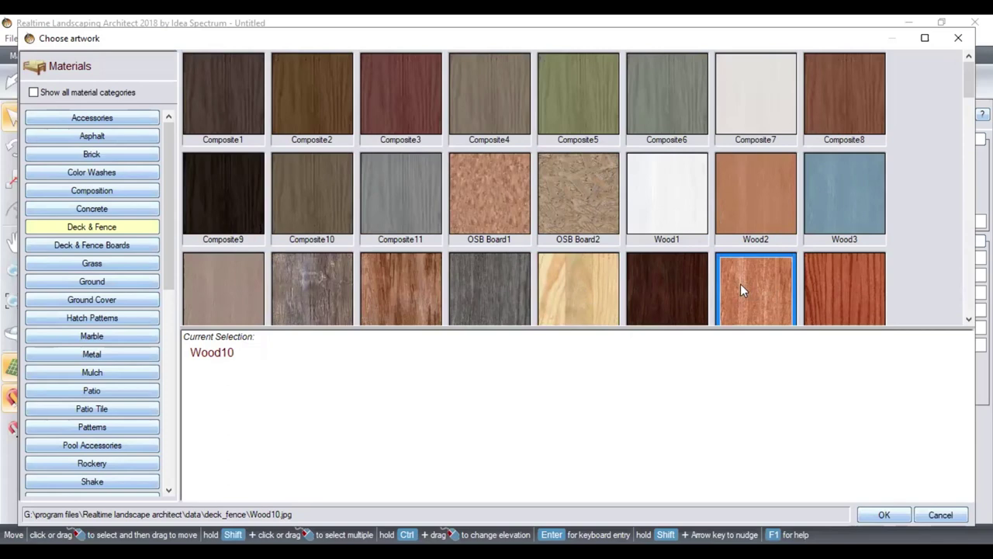
{"action": "double_click", "coordinate": [740, 284]}
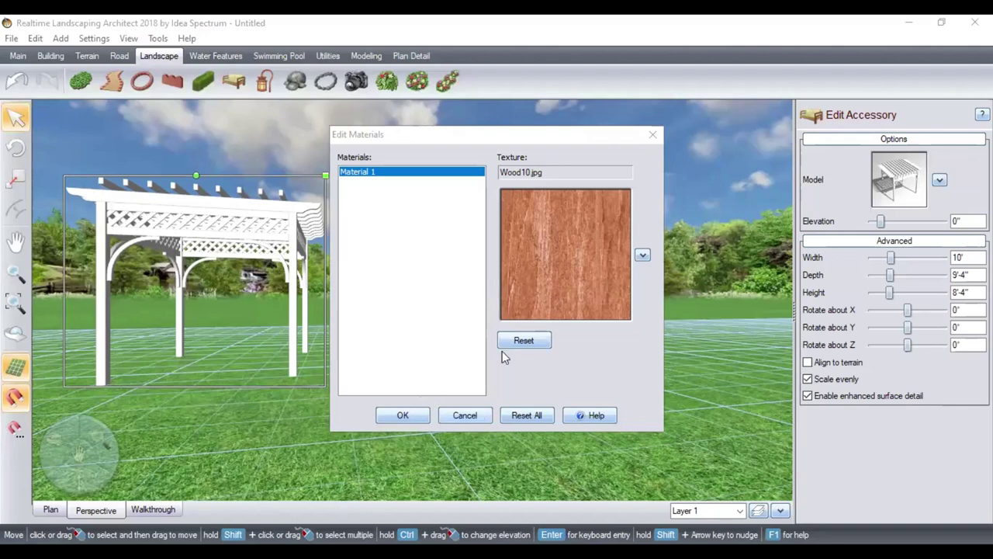
{"action": "key", "text": "Return"}
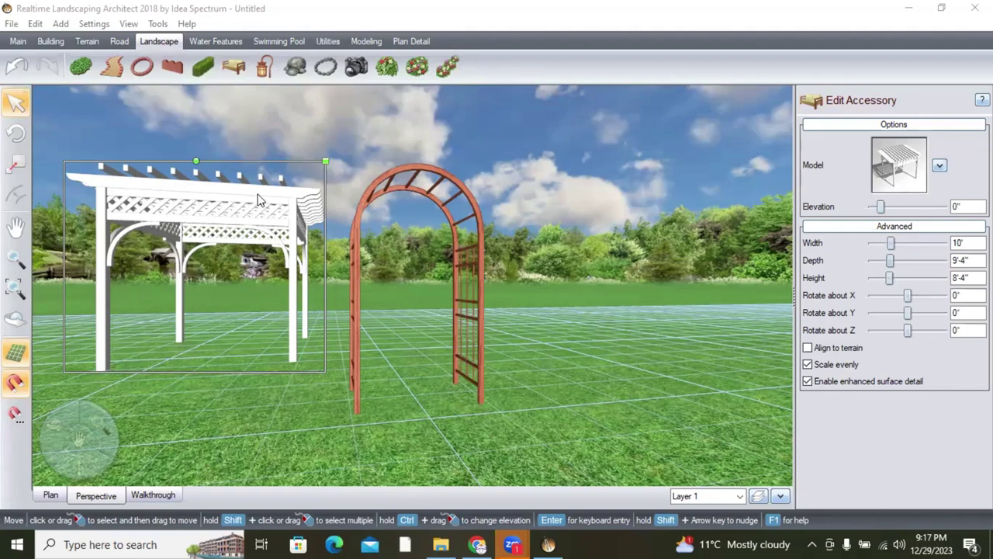
- Change the pergola's Material 1 texture to Wood47 from the Deck & Fence materials
{"action": "left_click", "coordinate": [939, 167]}
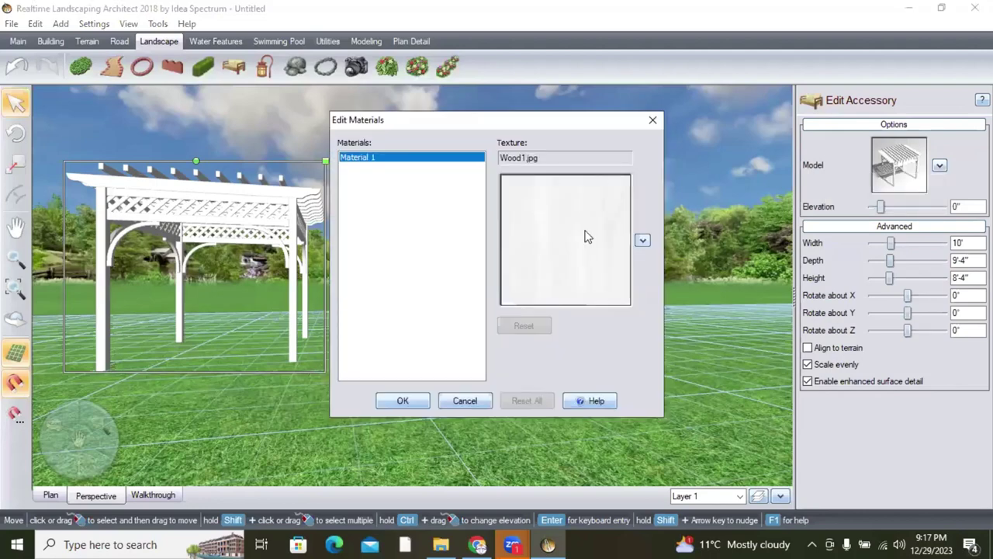
{"action": "left_click", "coordinate": [588, 236]}
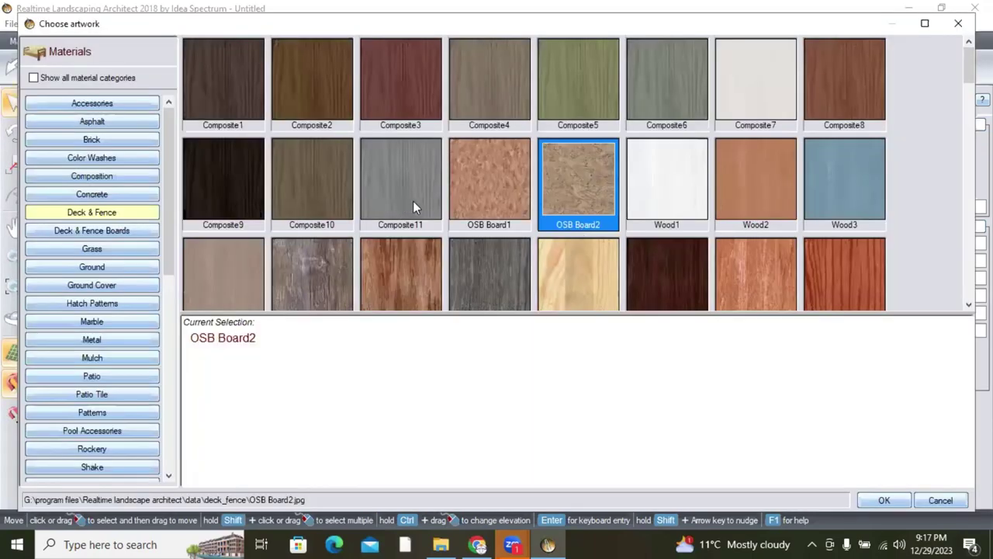
{"action": "scroll", "coordinate": [582, 220], "scroll_direction": "down", "scroll_amount": 15}
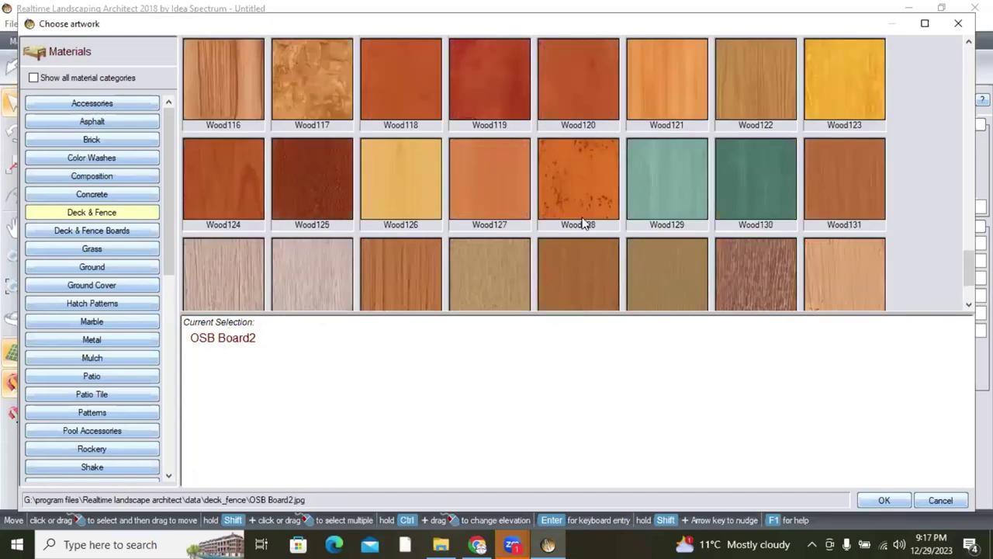
{"action": "scroll", "coordinate": [579, 216], "scroll_direction": "up", "scroll_amount": 15}
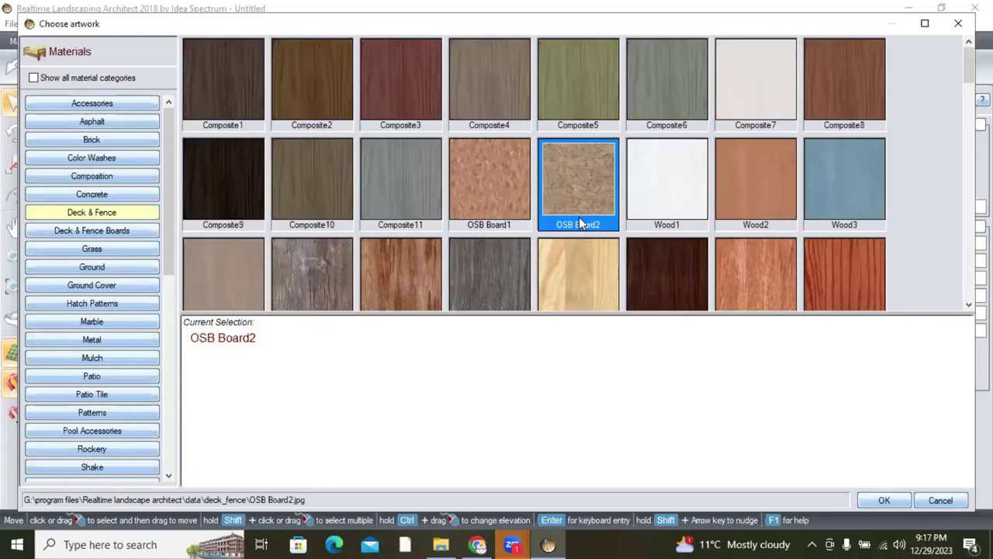
{"action": "scroll", "coordinate": [579, 216], "scroll_direction": "down", "scroll_amount": 7}
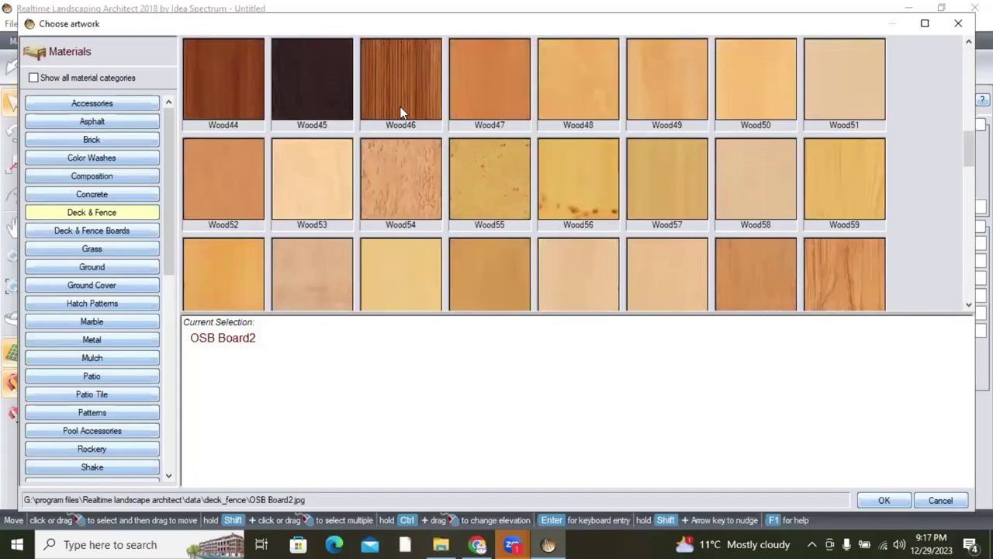
{"action": "double_click", "coordinate": [487, 92]}
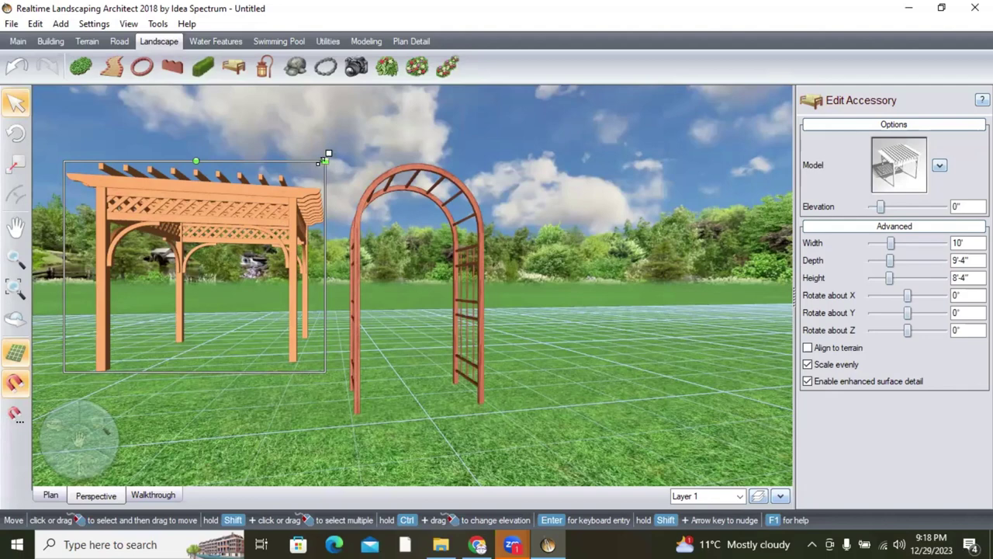
- Scale the pergola down evenly to about 93% and undo a further reduction to about 66%
{"action": "left_click_drag", "start_coordinate": [326, 158], "coordinate": [315, 168]}
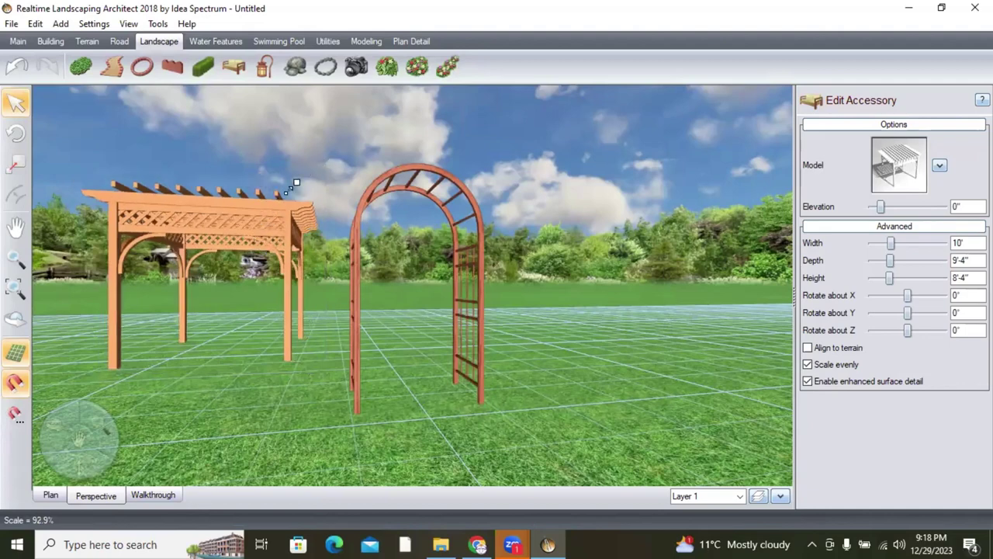
{"action": "left_click_drag", "start_coordinate": [310, 187], "coordinate": [291, 208]}
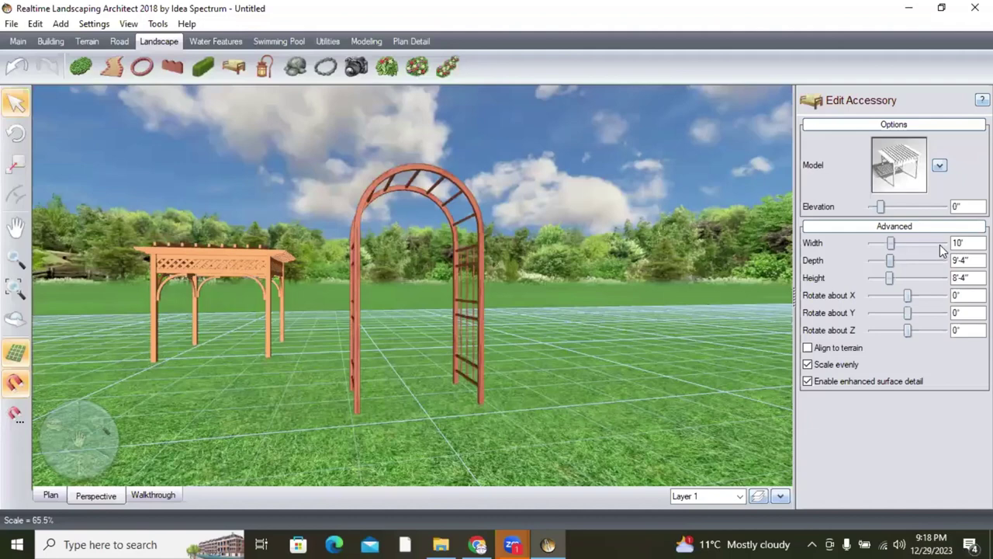
{"action": "key", "text": "ctrl+z"}
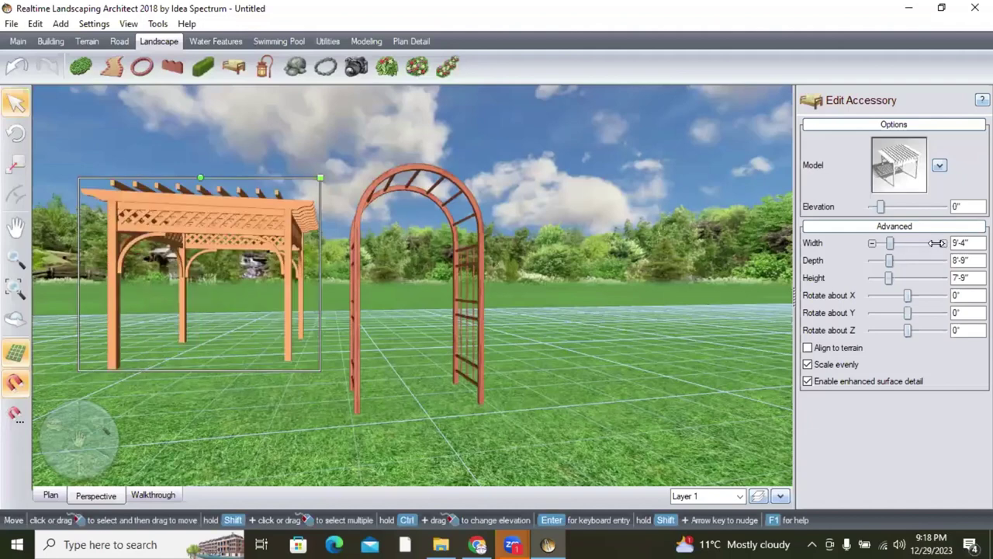
- Resize the pergola evenly to a width of 9'-9", a depth of 9'-2" and a height of 8'-2"
{"action": "left_click", "coordinate": [904, 273]}
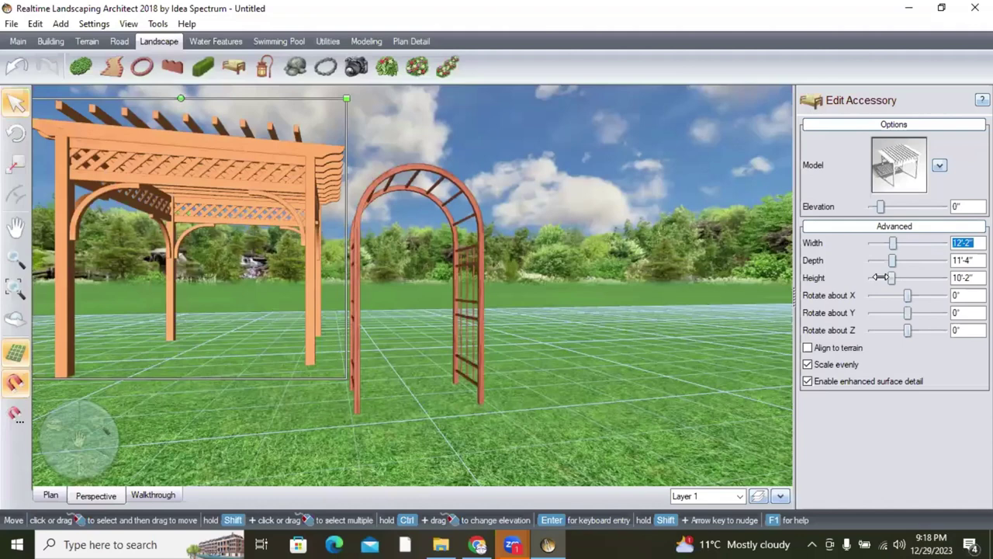
{"action": "key", "text": "Tab"}
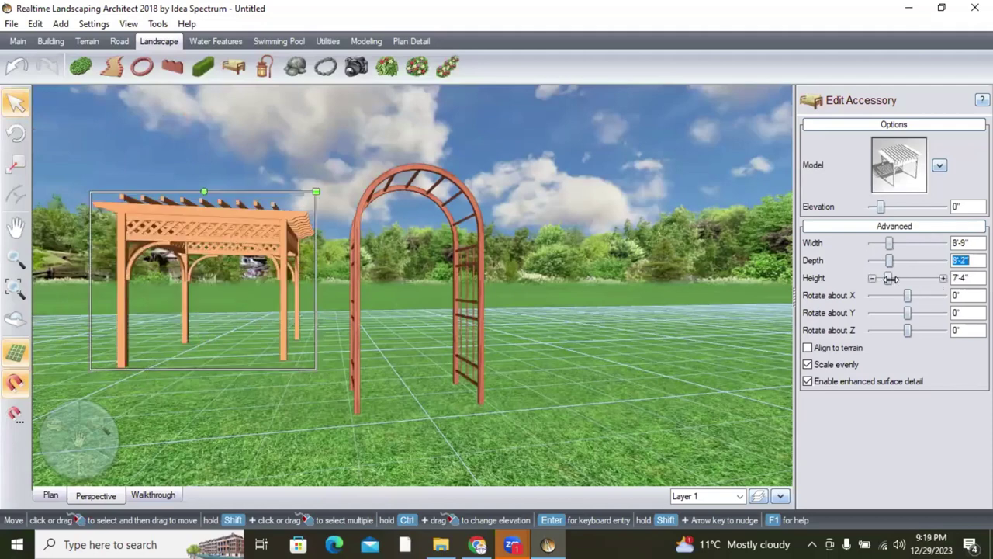
{"action": "left_click", "coordinate": [893, 279]}
{"action": "left_click_drag", "start_coordinate": [883, 283], "coordinate": [882, 284]}
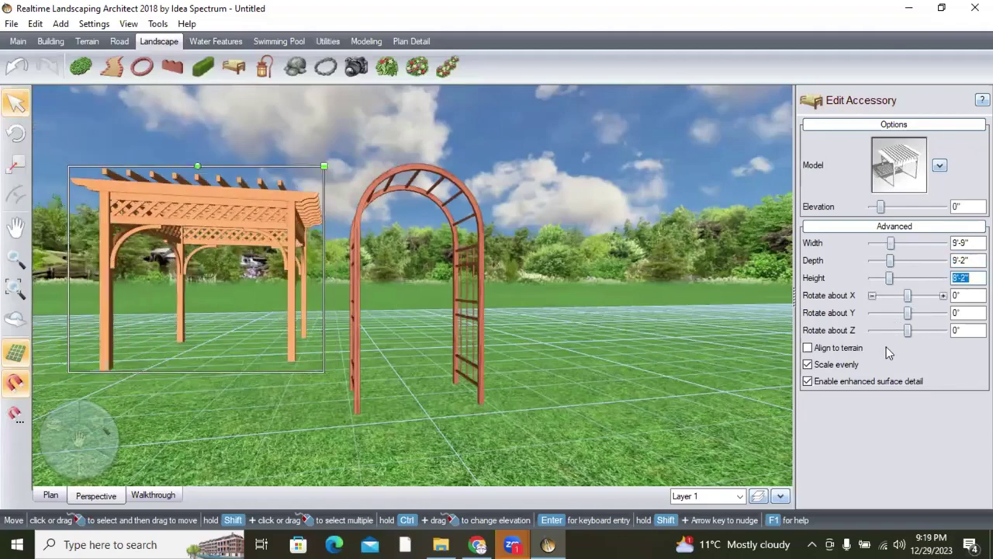
{"action": "left_click", "coordinate": [323, 273]}
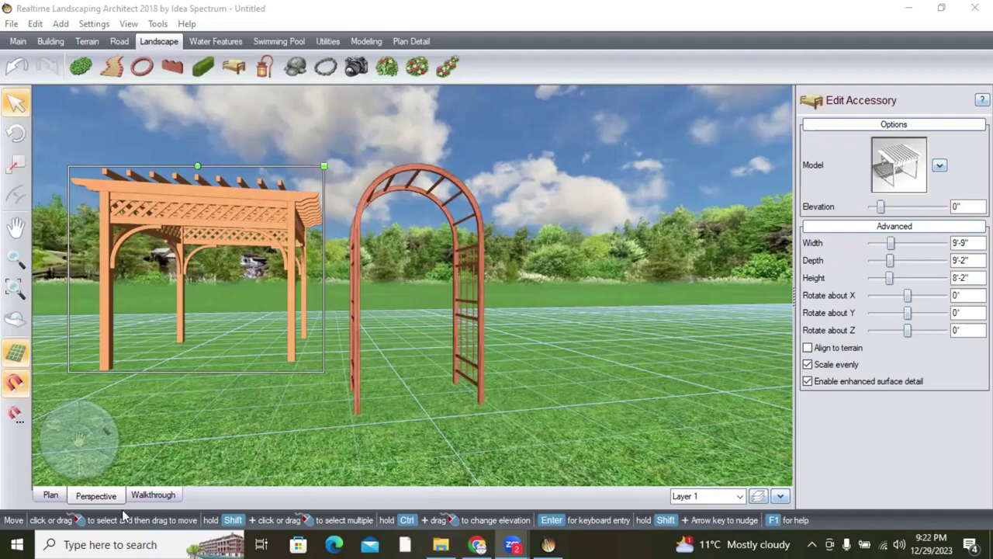
{"action": "left_click", "coordinate": [879, 535]}
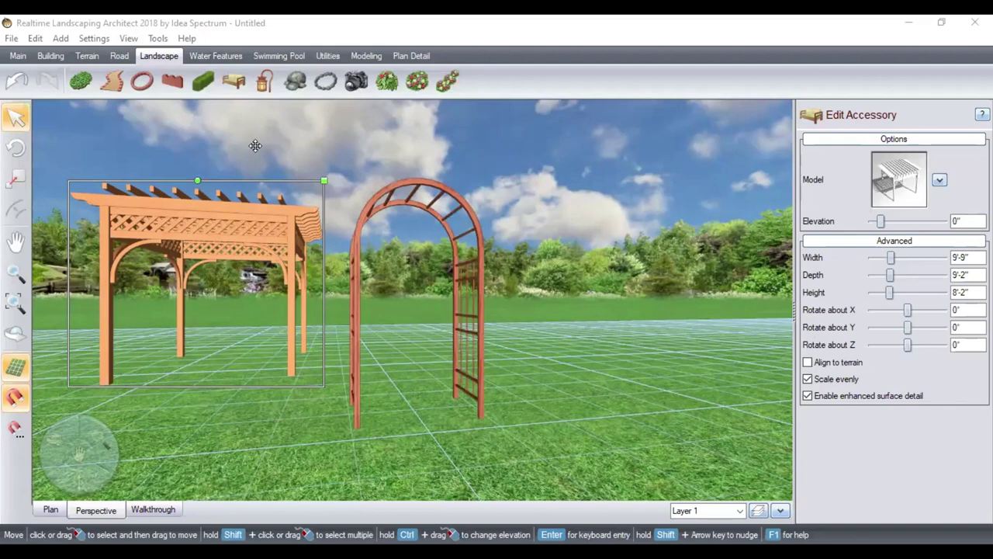
- Add a Kichler Lighting 1-Lt 120V 15237OB landscape light near the arbor
{"action": "left_click", "coordinate": [263, 83]}
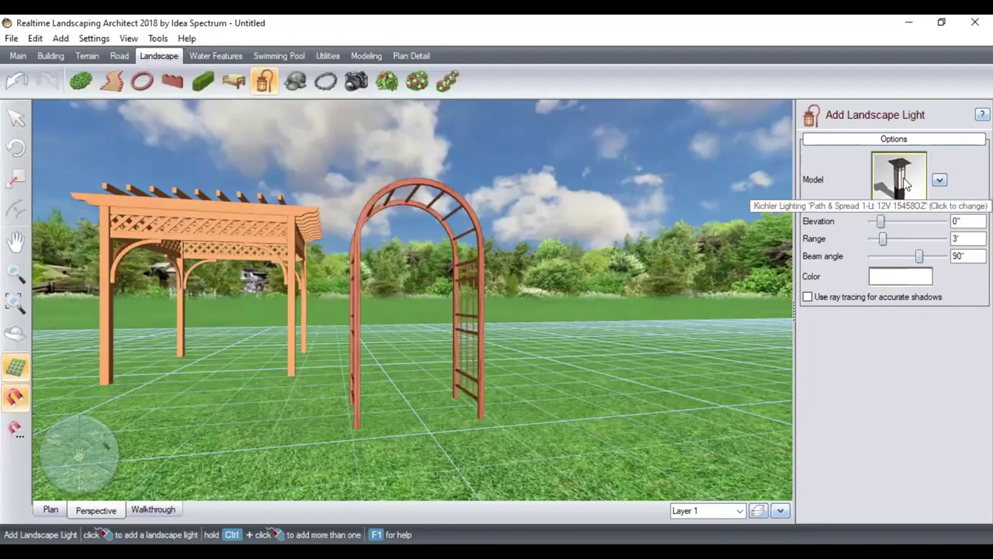
{"action": "left_click", "coordinate": [902, 173]}
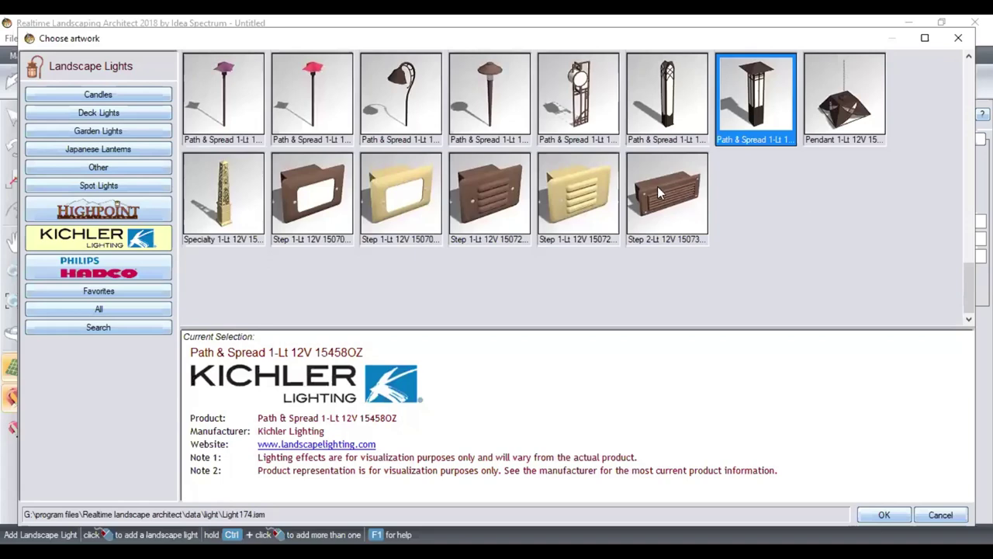
{"action": "scroll", "coordinate": [660, 186], "scroll_direction": "up", "scroll_amount": 10}
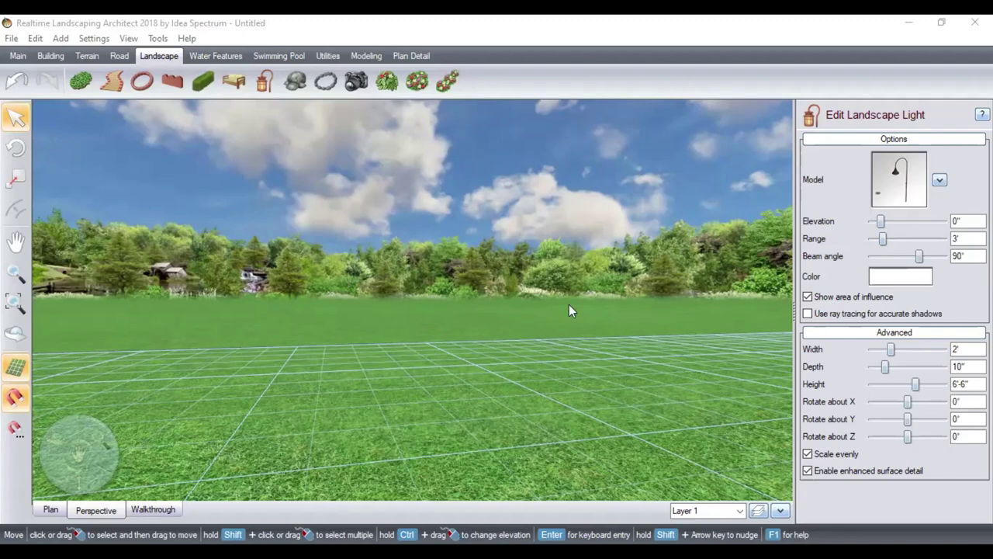
- Change the light's model to the Kichler Path & Spread 1-Lt 120V 15205AZT Bollard
{"action": "left_click", "coordinate": [898, 177]}
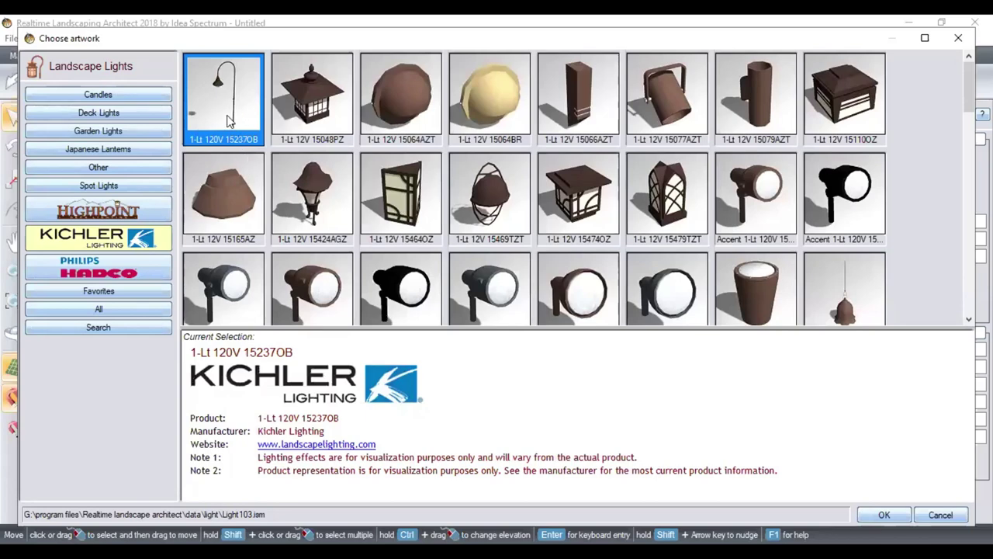
{"action": "scroll", "coordinate": [494, 209], "scroll_direction": "down", "scroll_amount": 5}
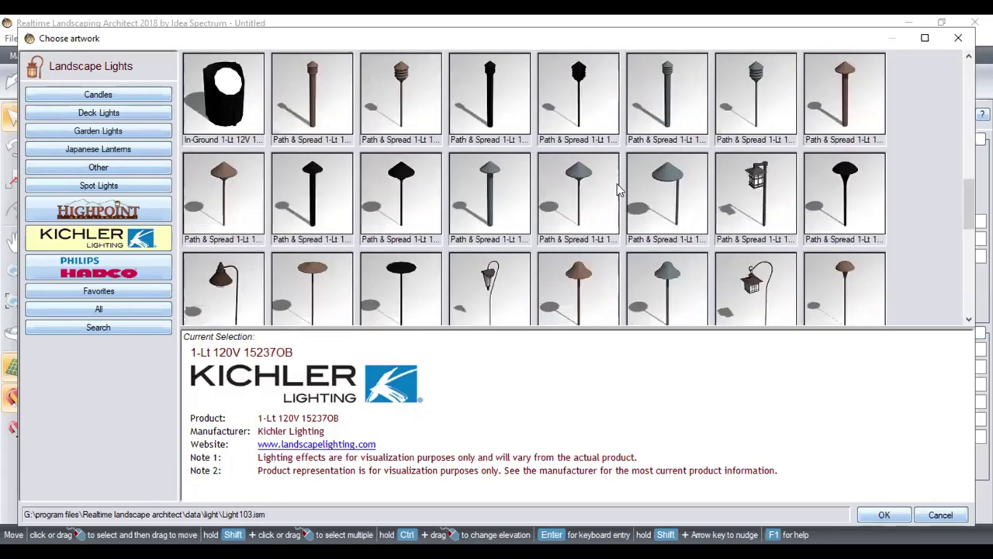
{"action": "mouse_move", "coordinate": [967, 208]}
{"action": "left_mouse_down"}
{"action": "mouse_move", "coordinate": [967, 171]}
{"action": "mouse_move", "coordinate": [967, 200]}
{"action": "left_mouse_up"}
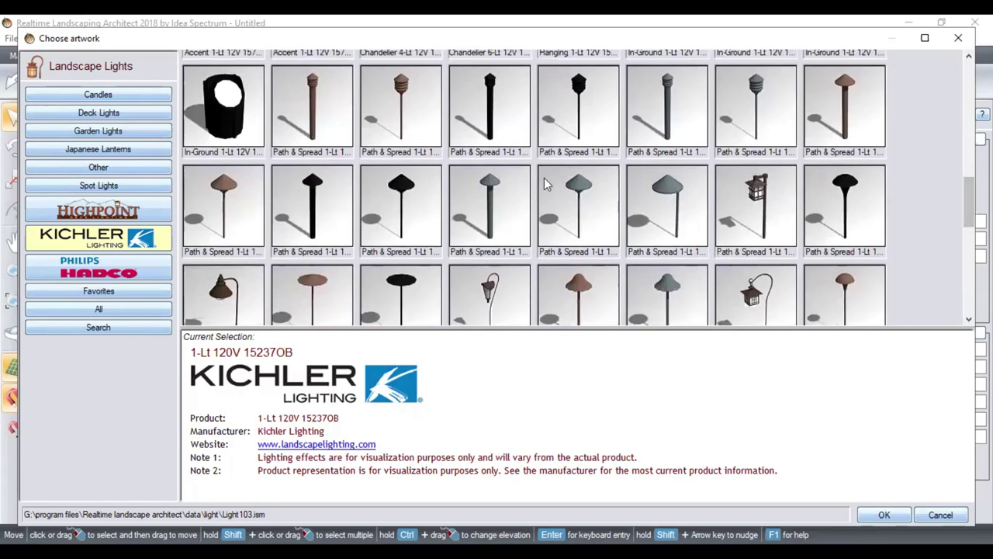
{"action": "left_click", "coordinate": [313, 113]}
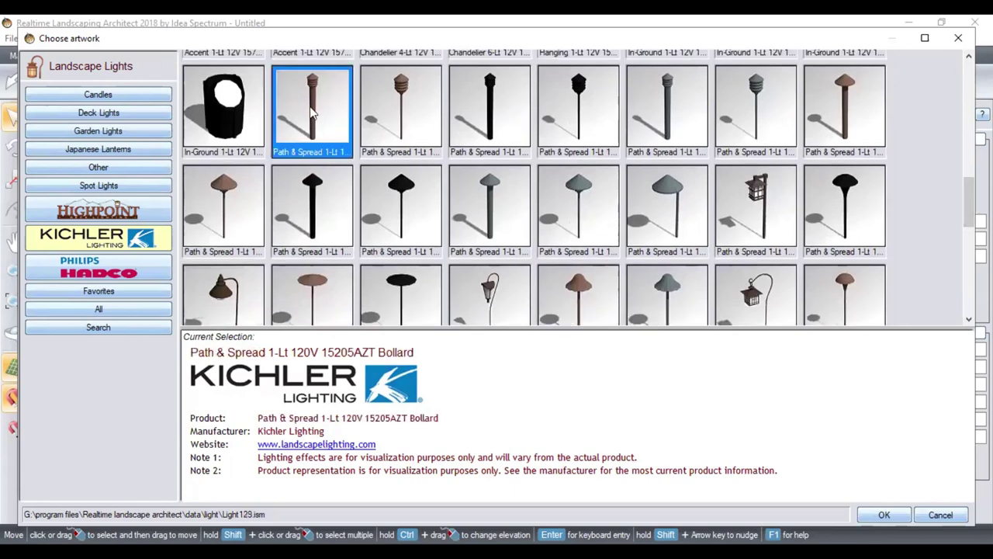
{"action": "double_click", "coordinate": [310, 113]}
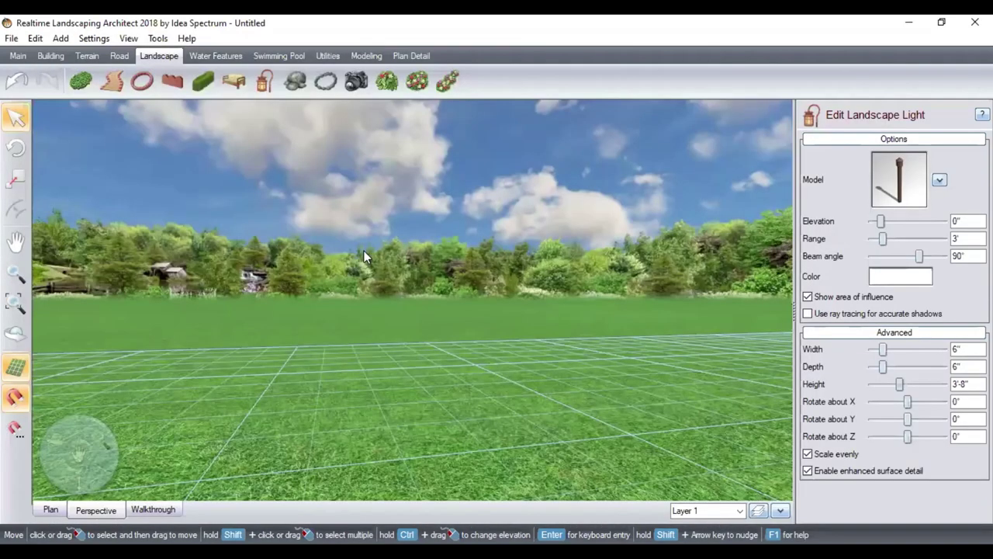
- In plan view, place a Kichler Path & Spread 1-Lt 12V 15458OZ light on the grass region at about 70' across and 60' down
{"action": "left_click", "coordinate": [49, 510]}
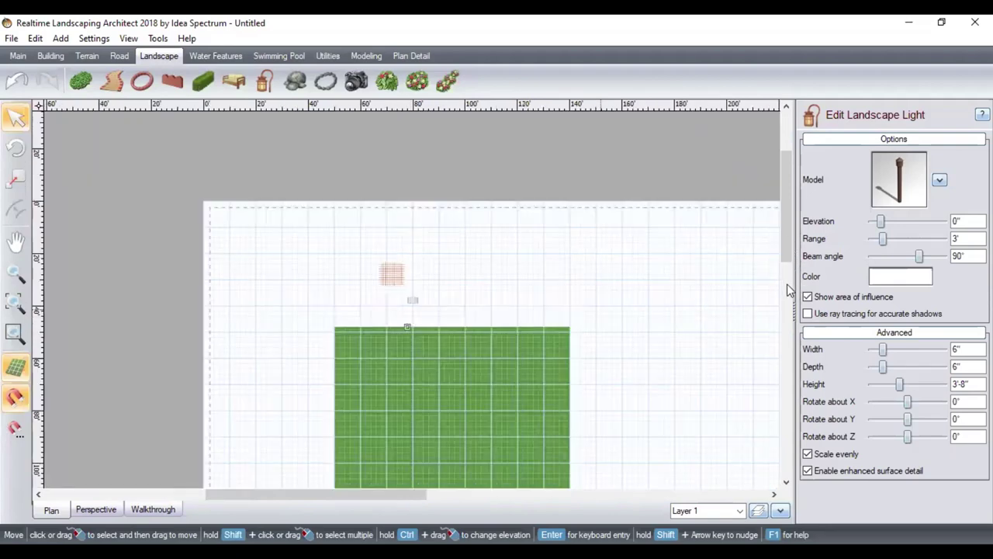
{"action": "scroll", "coordinate": [504, 259], "scroll_direction": "down", "scroll_amount": 3}
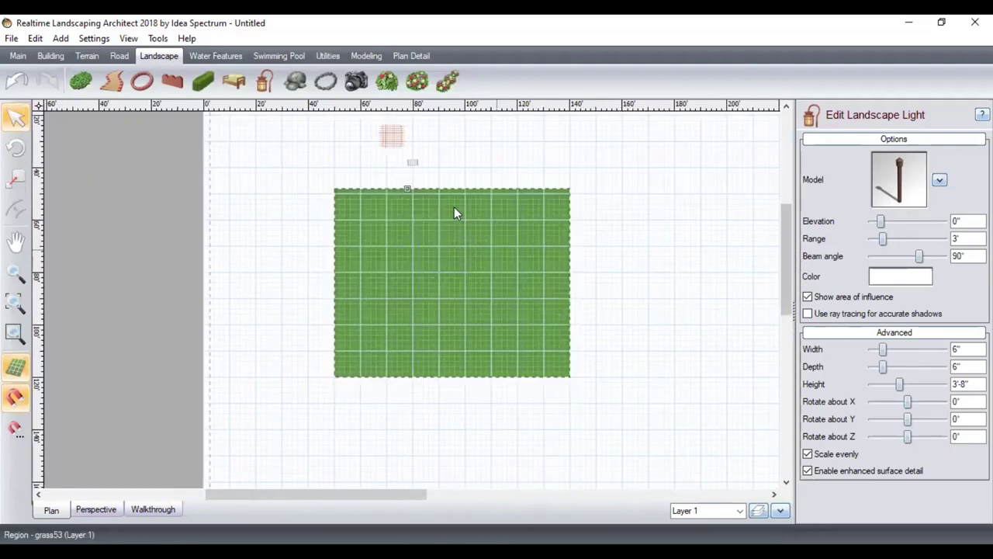
{"action": "left_click", "coordinate": [893, 188]}
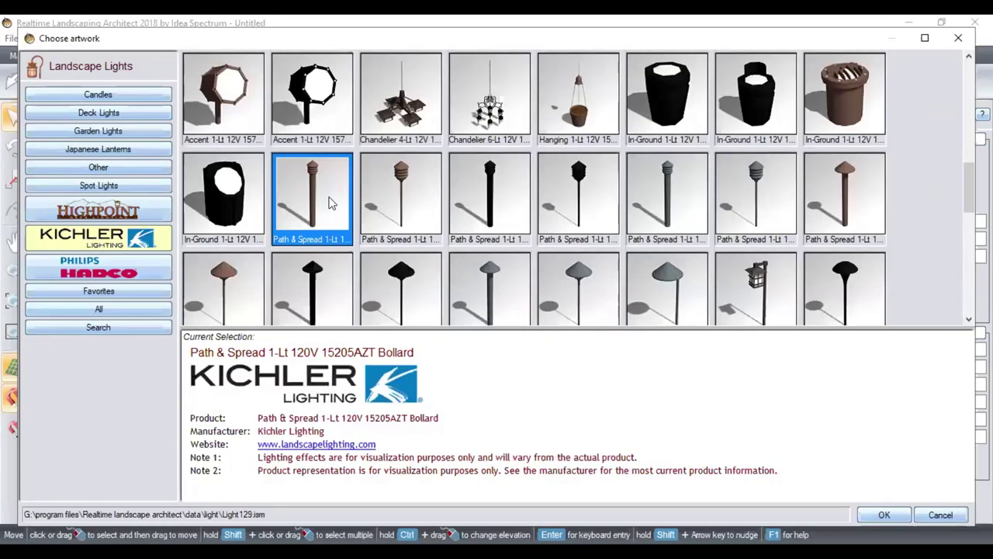
{"action": "double_click", "coordinate": [380, 182]}
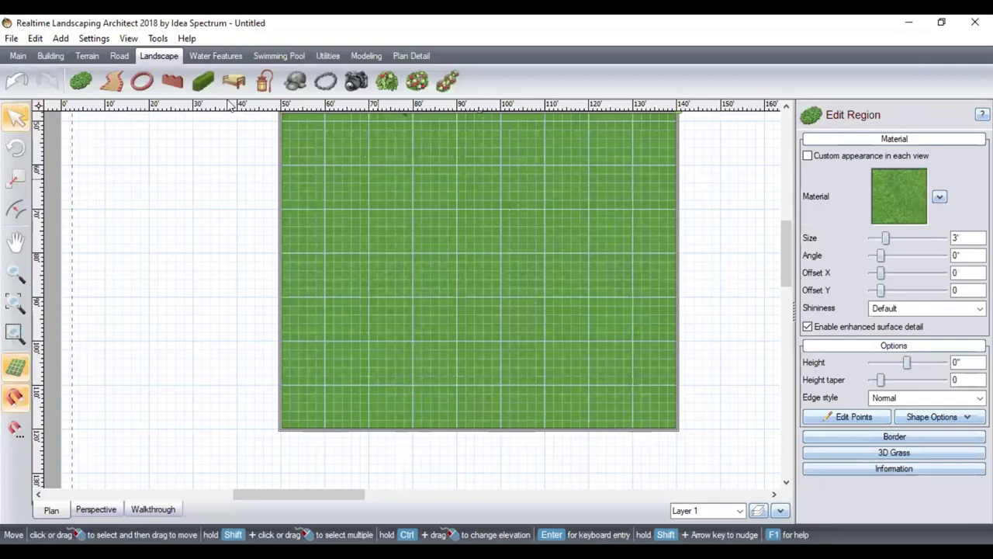
{"action": "left_click", "coordinate": [257, 84]}
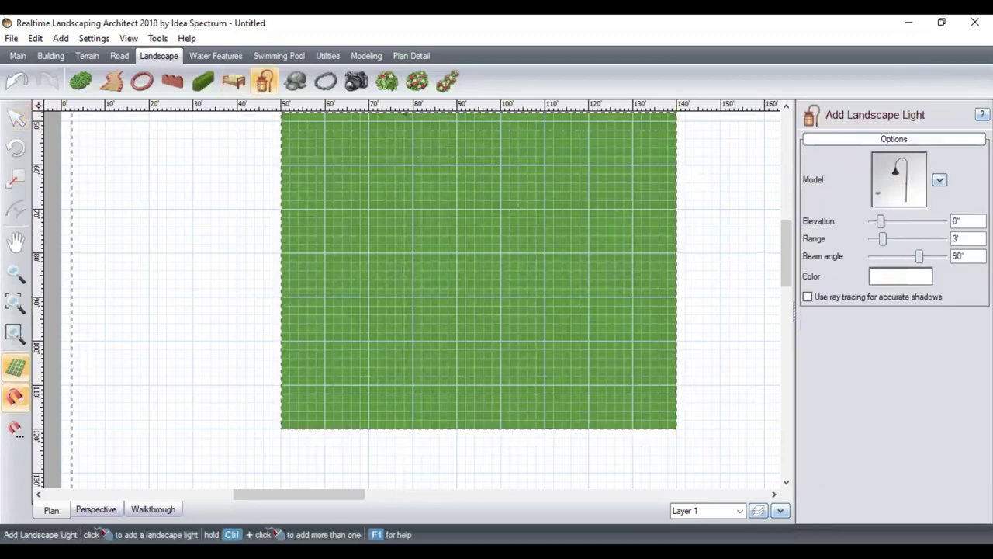
{"action": "left_click", "coordinate": [895, 177]}
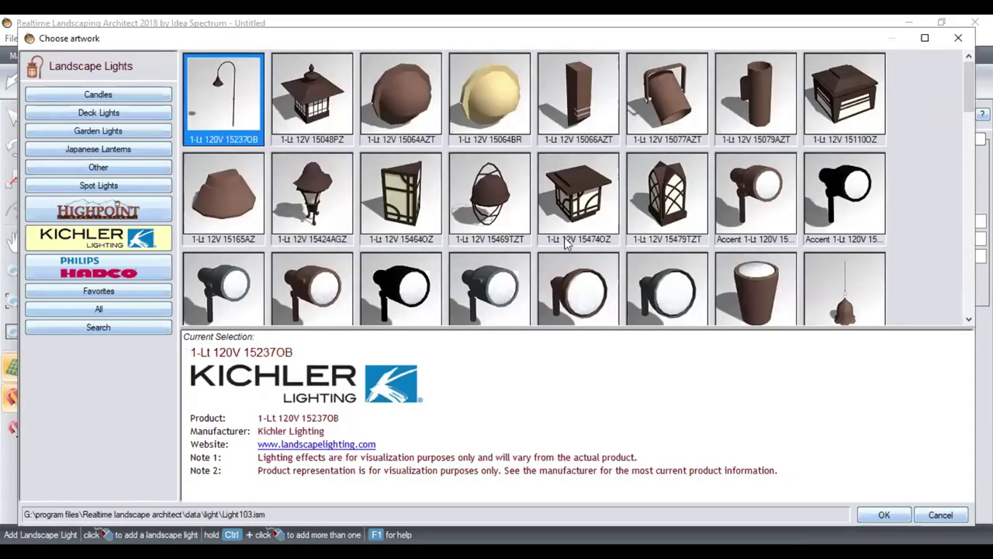
{"action": "scroll", "coordinate": [526, 240], "scroll_direction": "down", "scroll_amount": 5}
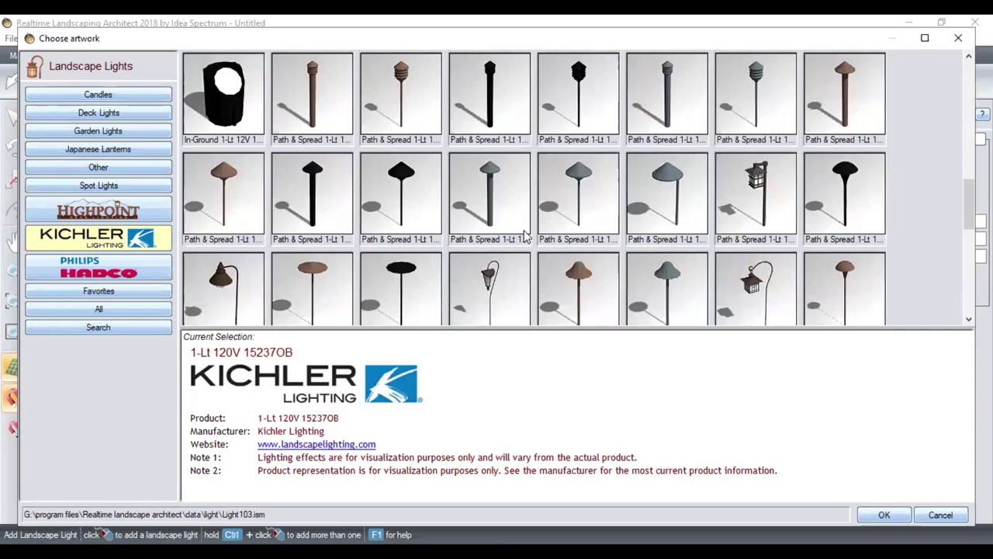
{"action": "scroll", "coordinate": [710, 219], "scroll_direction": "down", "scroll_amount": 5}
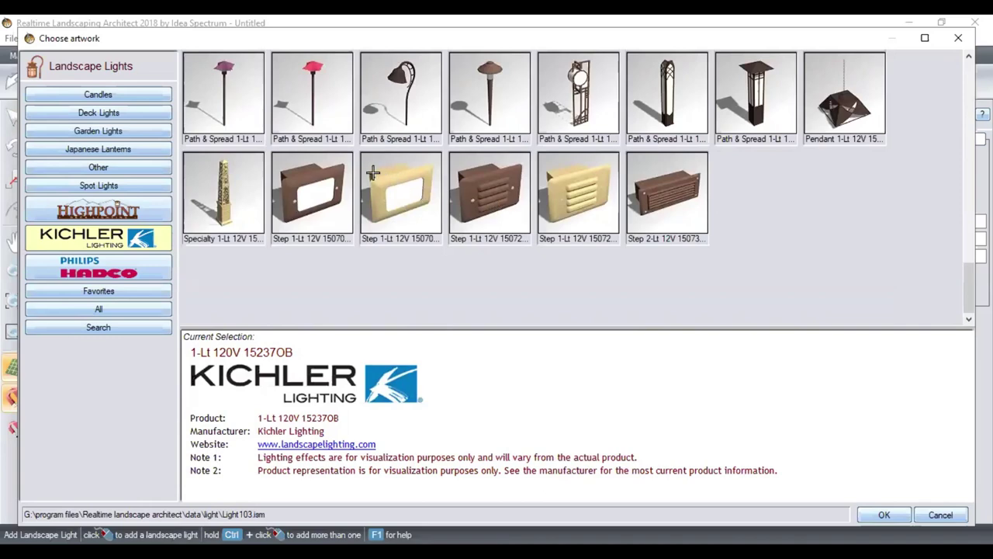
{"action": "key", "text": "Return"}
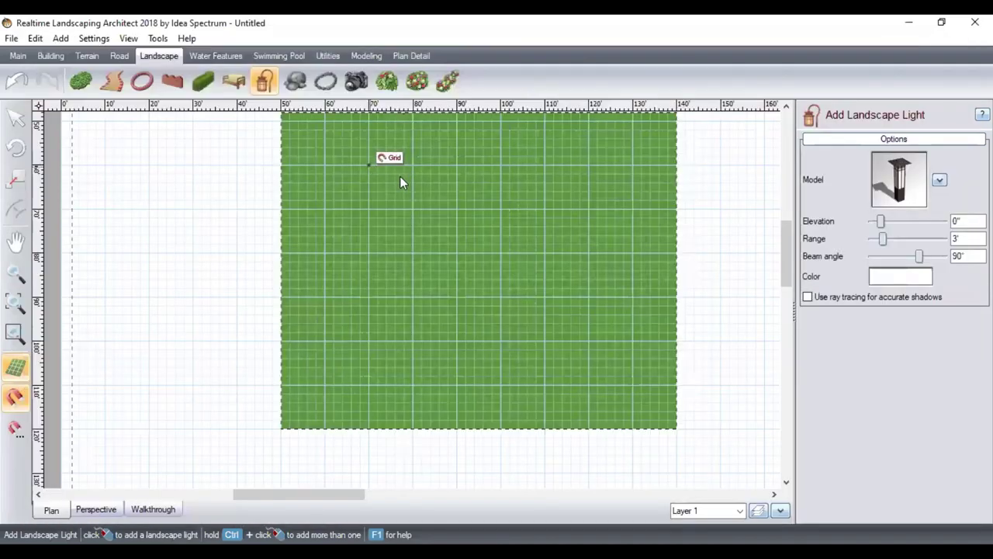
{"action": "left_click", "coordinate": [366, 143]}
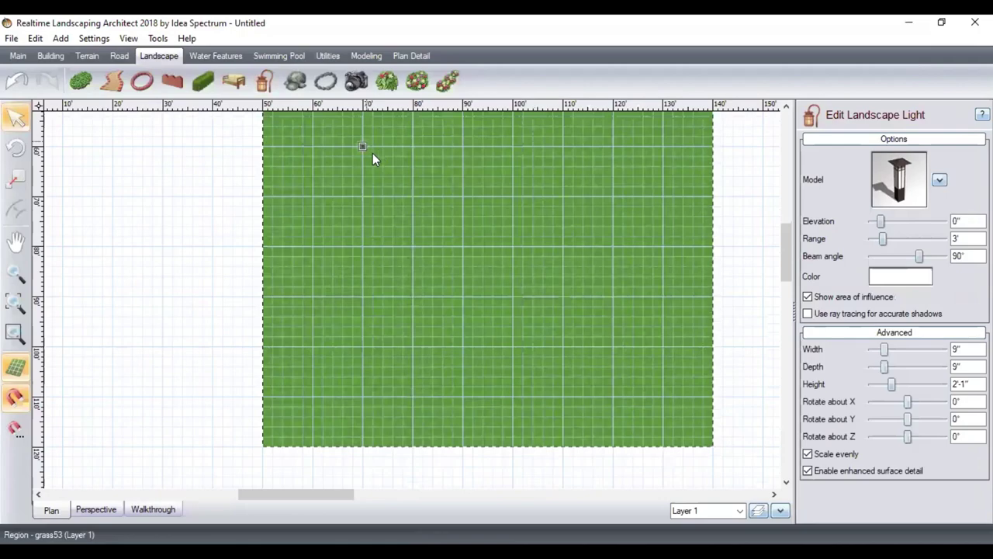
- Inspect the newly placed light and its beam up close in the perspective view
{"action": "left_click", "coordinate": [101, 509]}
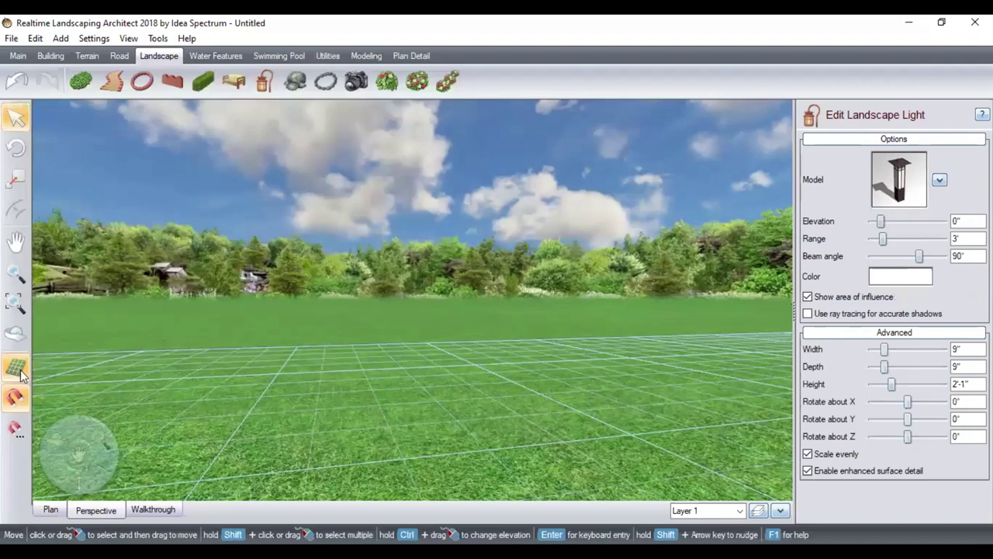
{"action": "left_click", "coordinate": [18, 302]}
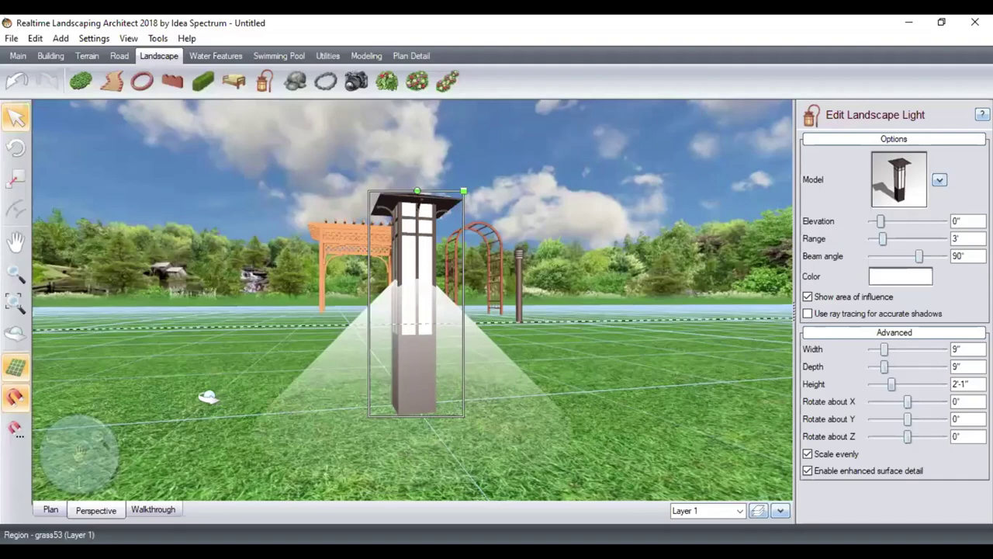
{"action": "right_click_drag", "start_coordinate": [463, 374], "coordinate": [456, 375]}
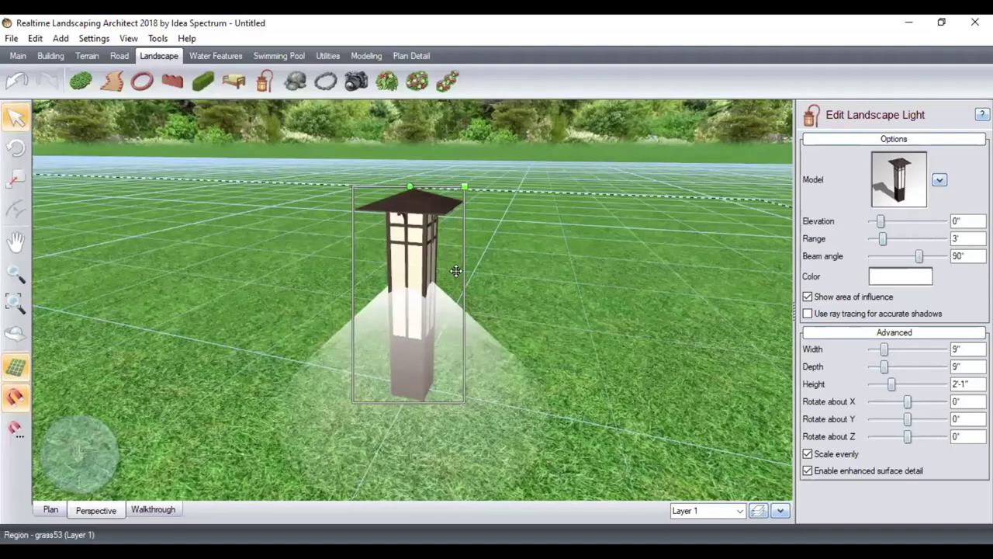
- Try raising the light's elevation to 29'-7" and reset it to 0
{"action": "left_click", "coordinate": [931, 221]}
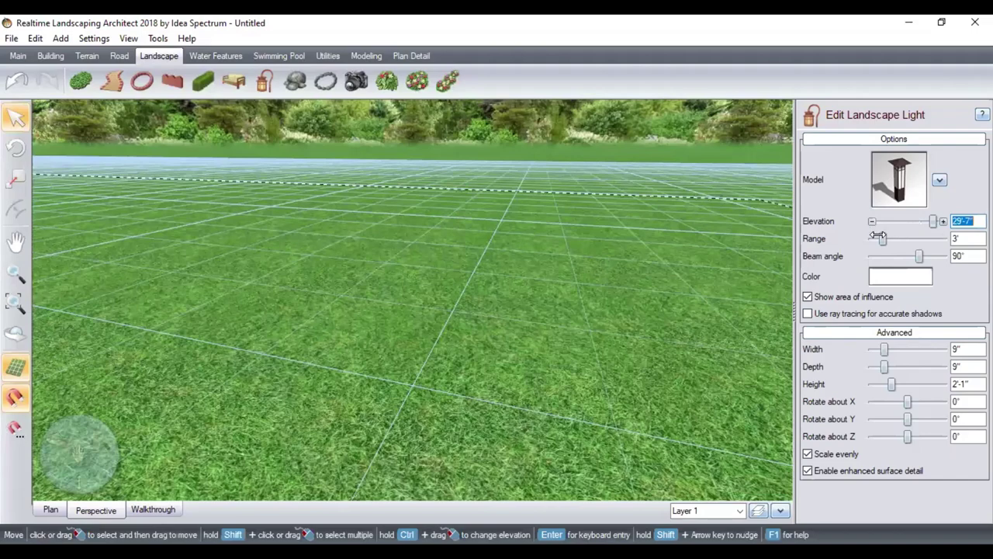
{"action": "type", "text": "0"}
{"action": "key", "text": "Return"}
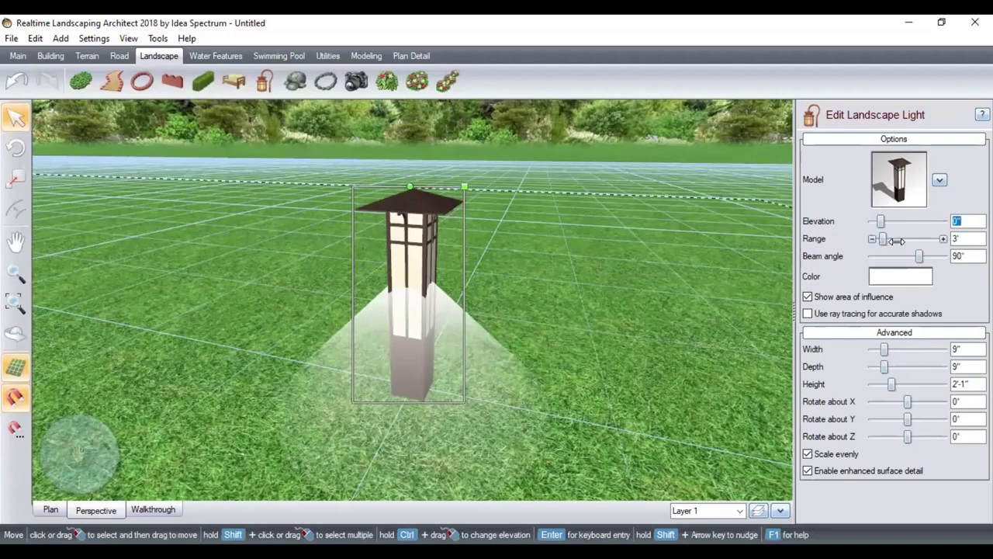
- Set the light's range to 5'-3" and its beam angle to 86°
{"action": "left_click", "coordinate": [897, 242]}
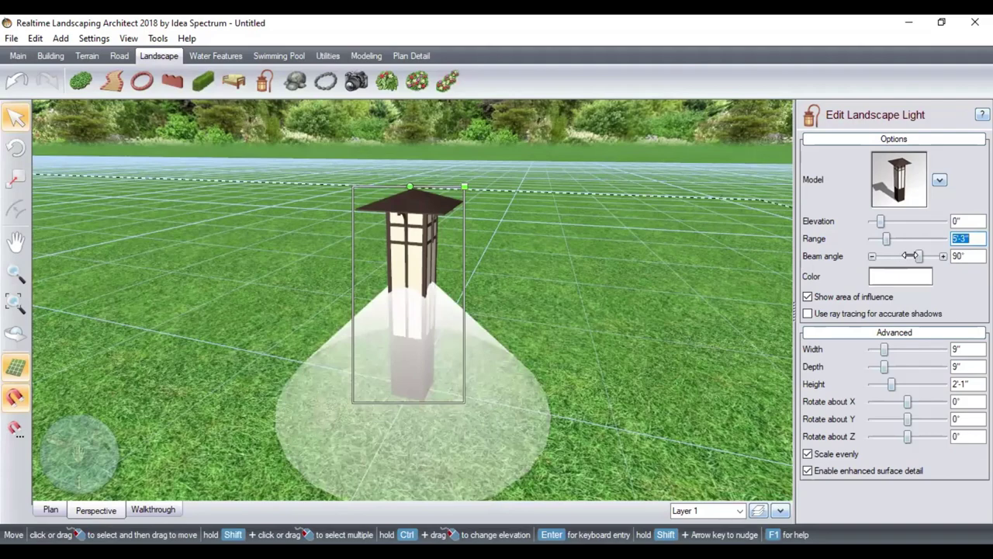
{"action": "mouse_move", "coordinate": [924, 256]}
{"action": "left_mouse_down"}
{"action": "mouse_move", "coordinate": [932, 256]}
{"action": "mouse_move", "coordinate": [917, 257]}
{"action": "left_mouse_up"}
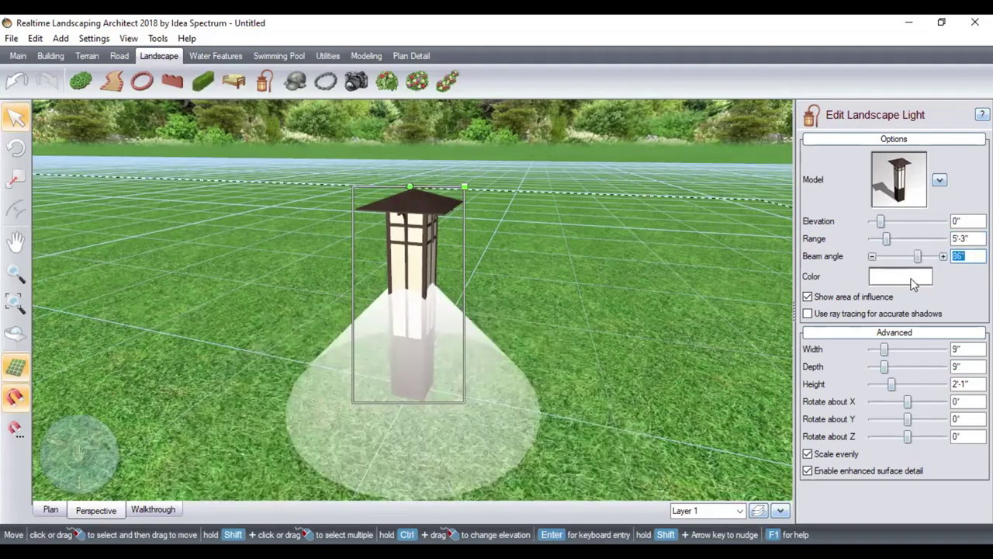
- Try to give the light a pink-magenta color from the color spectrum
{"action": "left_click", "coordinate": [894, 280]}
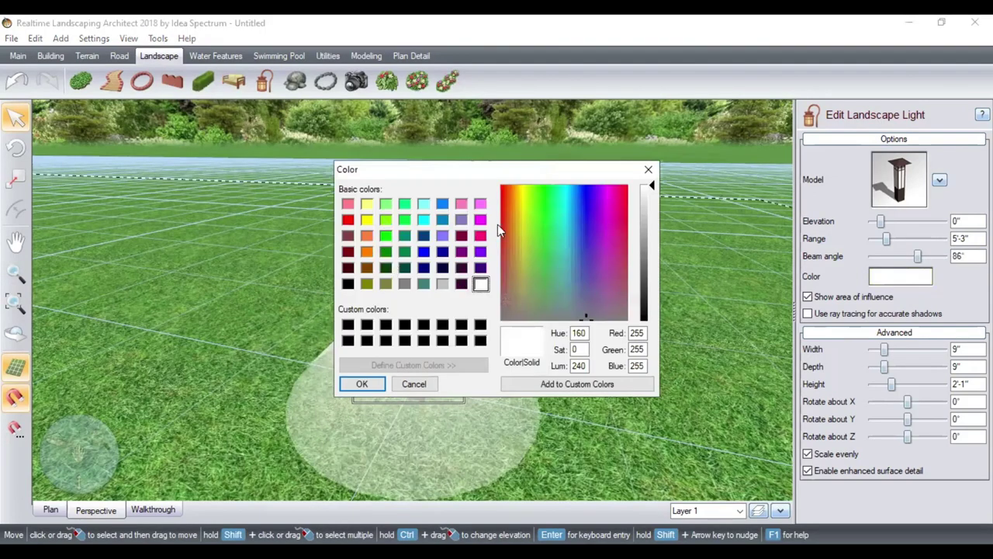
{"action": "left_click", "coordinate": [562, 252]}
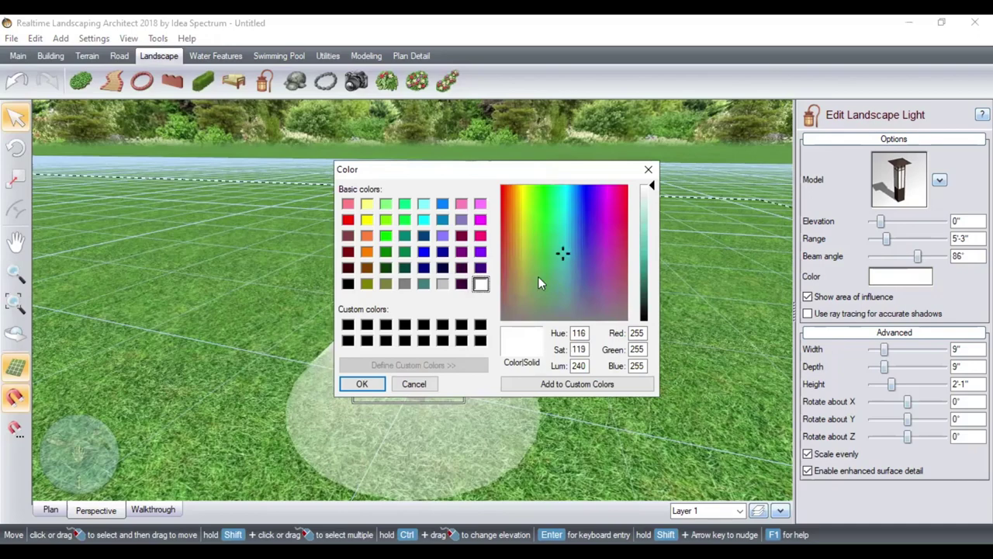
{"action": "left_click", "coordinate": [615, 227]}
{"action": "left_click", "coordinate": [362, 385]}
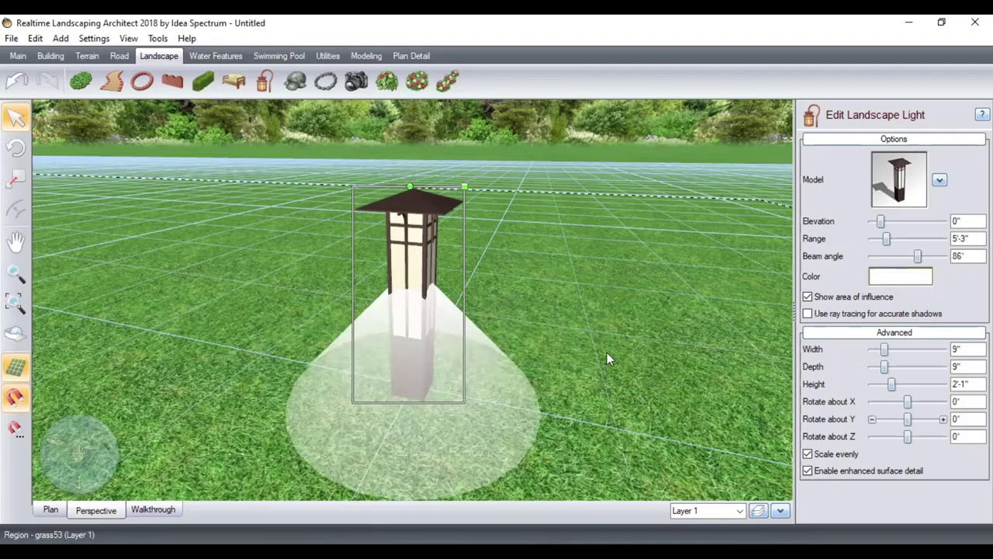
- Replace the light's model with a black Kichler Accent 1-Lt 12V spotlight
{"action": "left_click", "coordinate": [909, 191]}
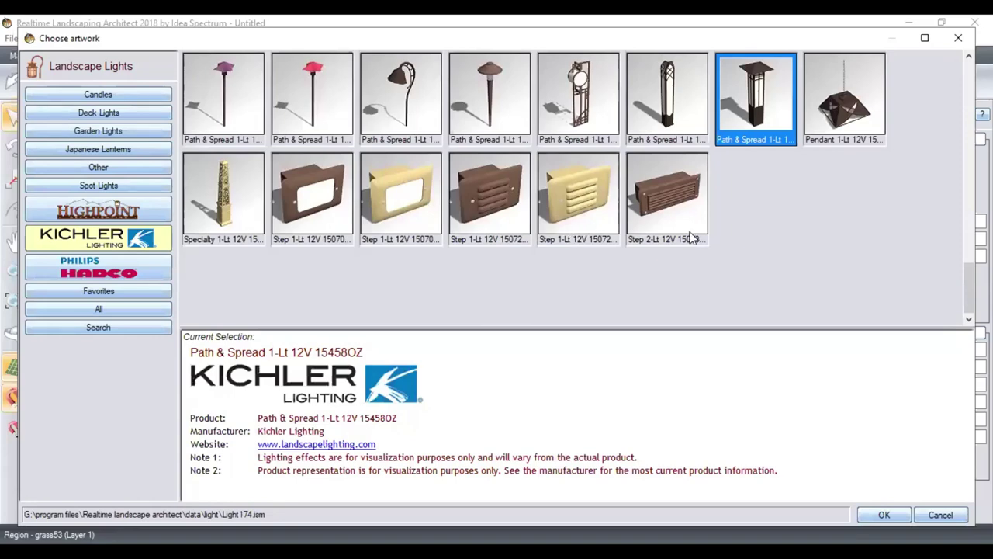
{"action": "left_click_drag", "start_coordinate": [969, 289], "coordinate": [969, 138]}
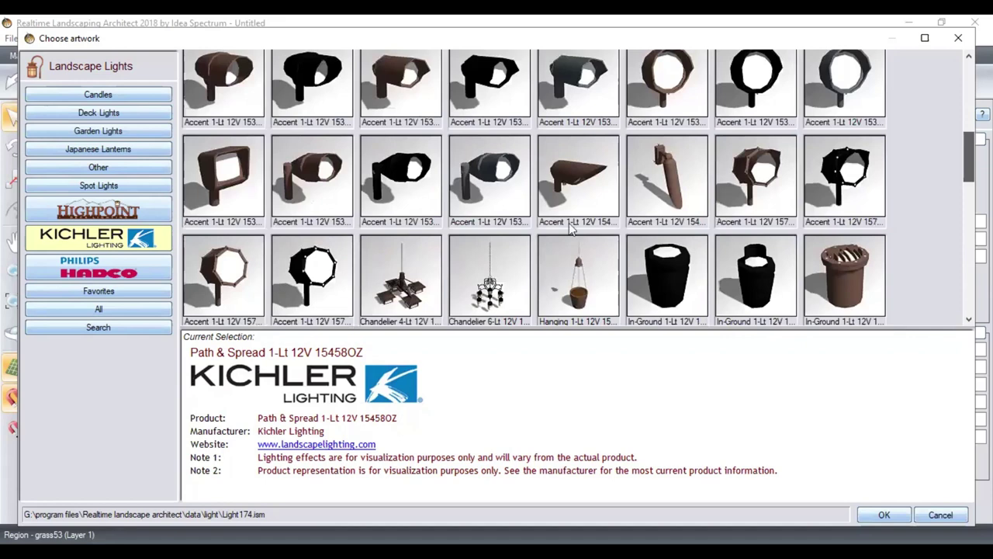
{"action": "scroll", "coordinate": [525, 222], "scroll_direction": "up", "scroll_amount": 3}
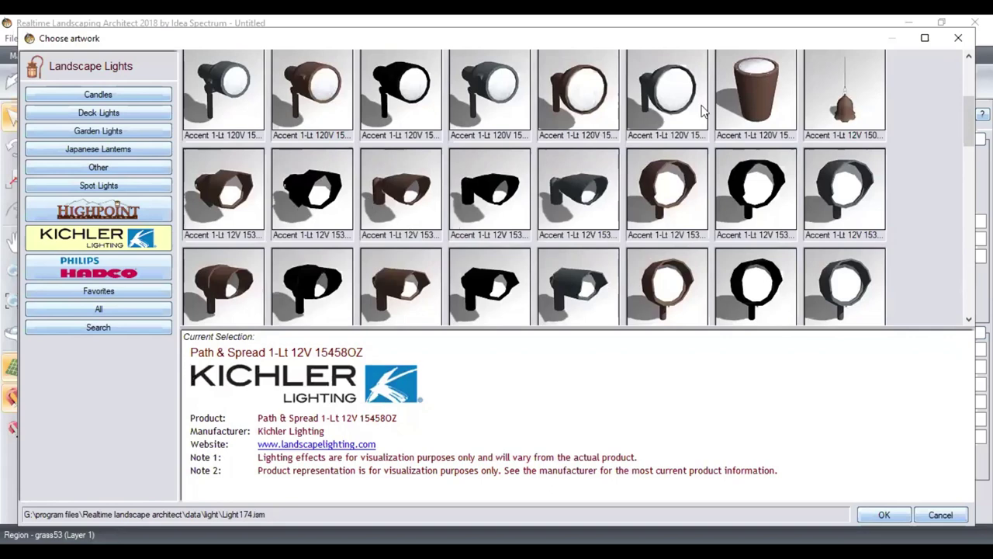
{"action": "scroll", "coordinate": [475, 115], "scroll_direction": "up", "scroll_amount": 1}
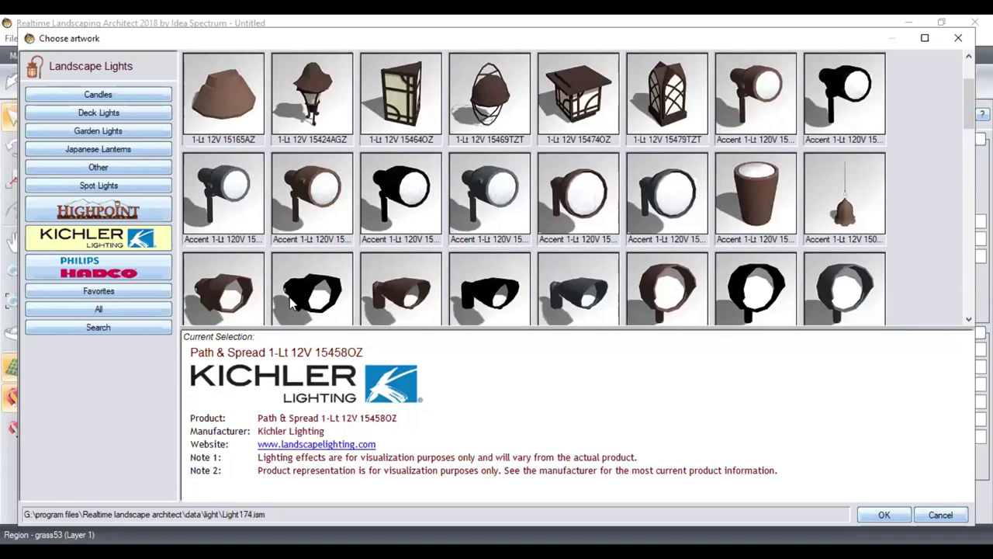
{"action": "key", "text": "Return"}
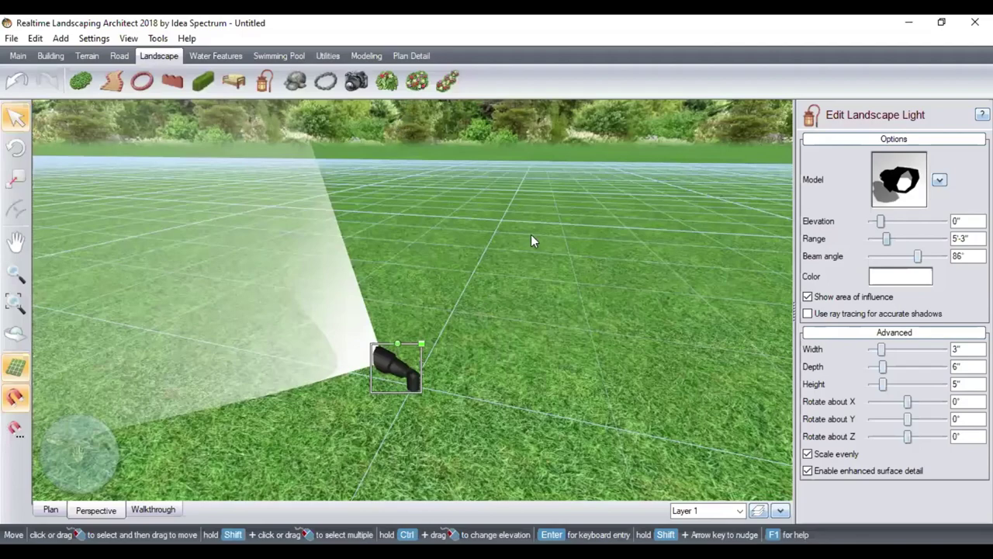
- Add a Silver Maple from the tree models to the grass and position the spotlight beside its trunk
{"action": "left_click", "coordinate": [455, 174]}
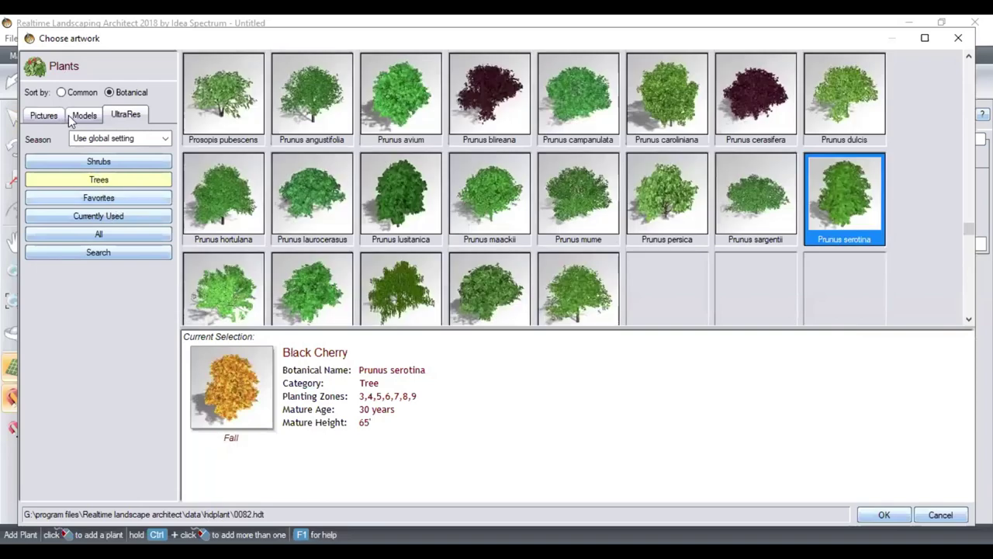
{"action": "key", "text": "ctrl+shift+Tab"}
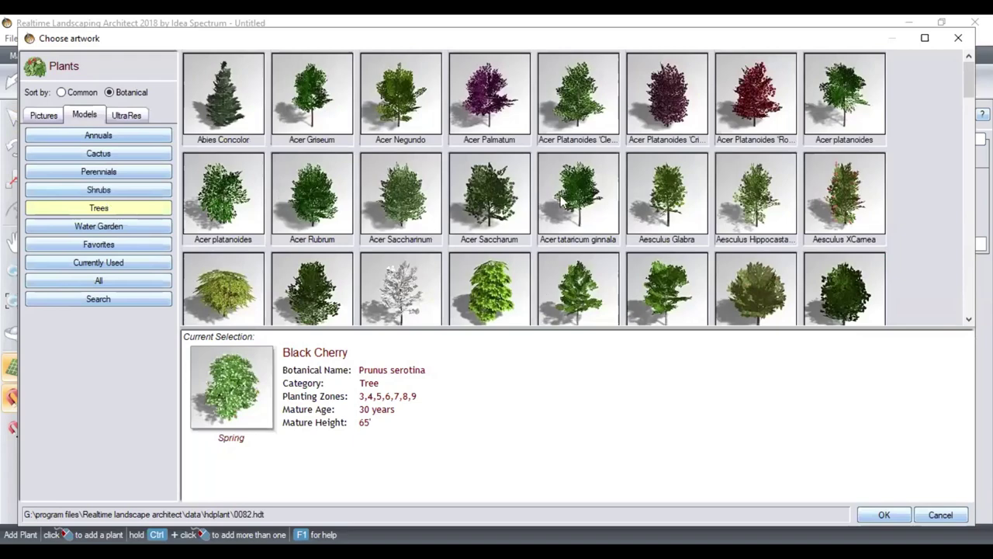
{"action": "double_click", "coordinate": [421, 208]}
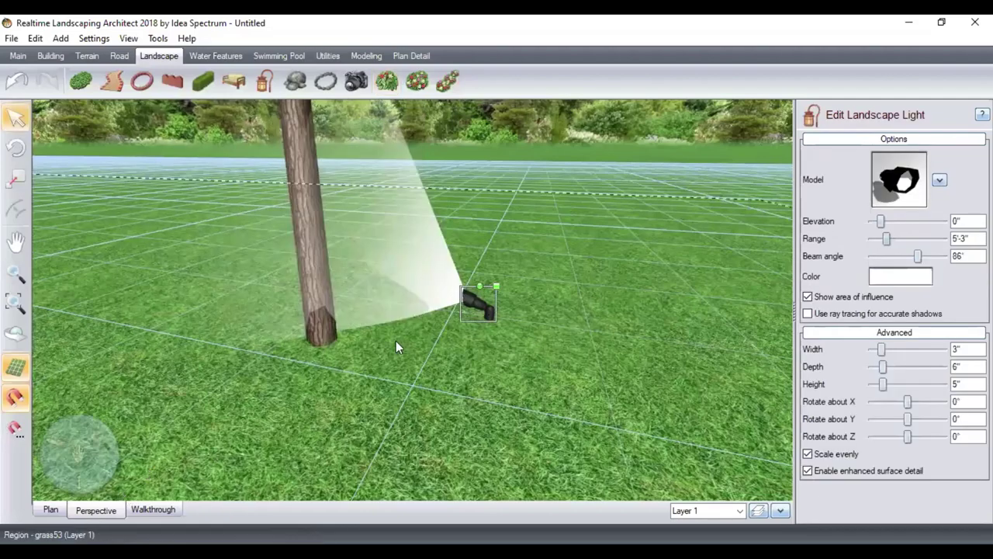
- Examine the Silver Maple and the spotlight's beam from close up, from above and from a distance
{"action": "scroll", "coordinate": [396, 341], "scroll_direction": "up", "scroll_amount": 3}
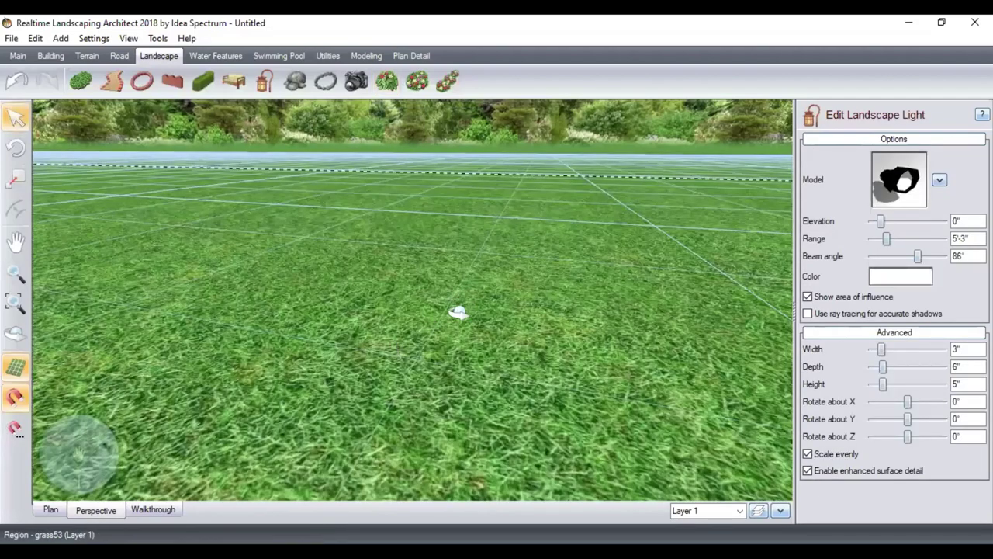
{"action": "left_click_drag", "start_coordinate": [458, 312], "coordinate": [457, 319]}
{"action": "scroll", "coordinate": [695, 234], "scroll_direction": "down", "scroll_amount": 3}
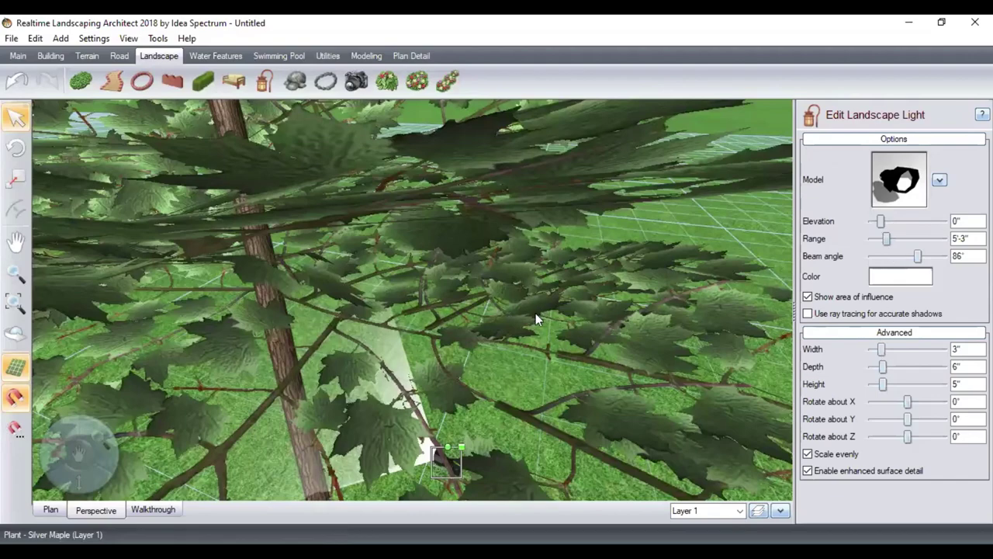
{"action": "scroll", "coordinate": [530, 283], "scroll_direction": "up", "scroll_amount": 2}
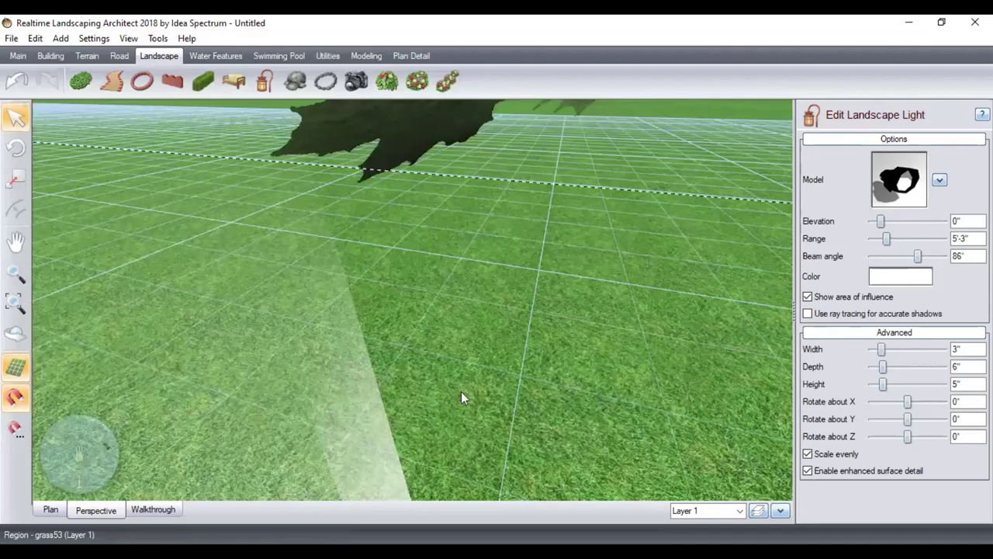
{"action": "left_click_drag", "start_coordinate": [461, 397], "coordinate": [428, 342]}
{"action": "scroll", "coordinate": [468, 368], "scroll_direction": "down", "scroll_amount": 3}
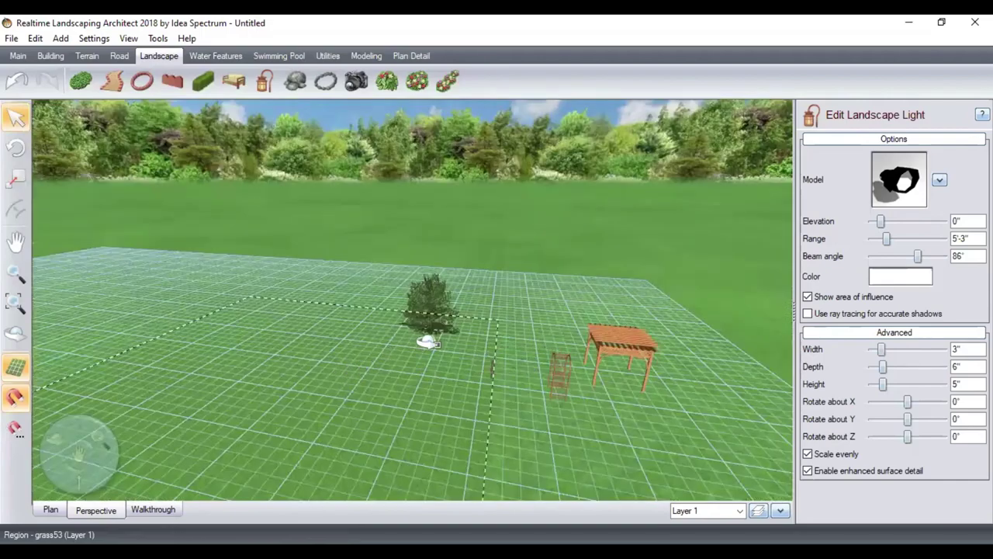
{"action": "scroll", "coordinate": [406, 344], "scroll_direction": "down", "scroll_amount": 2}
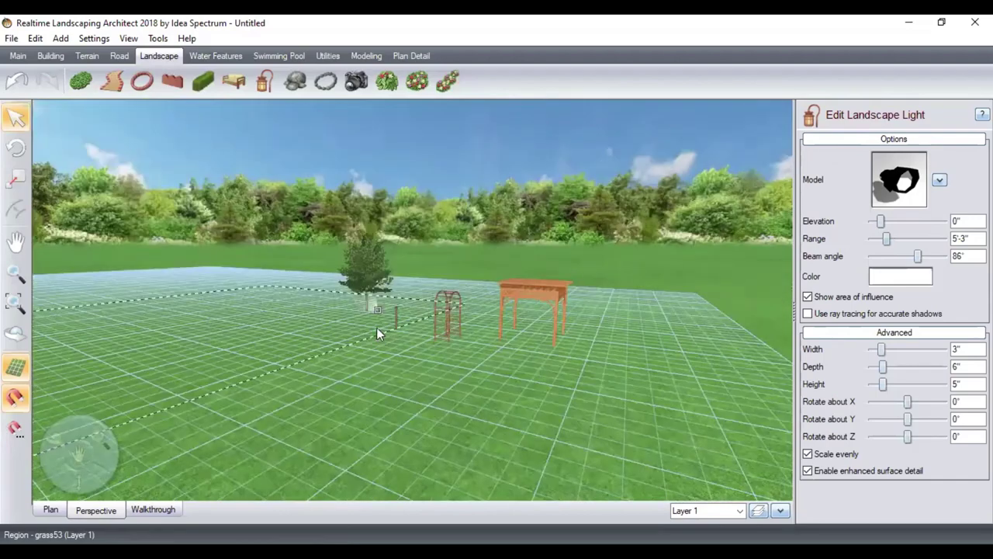
{"action": "left_click_drag", "start_coordinate": [376, 332], "coordinate": [456, 351]}
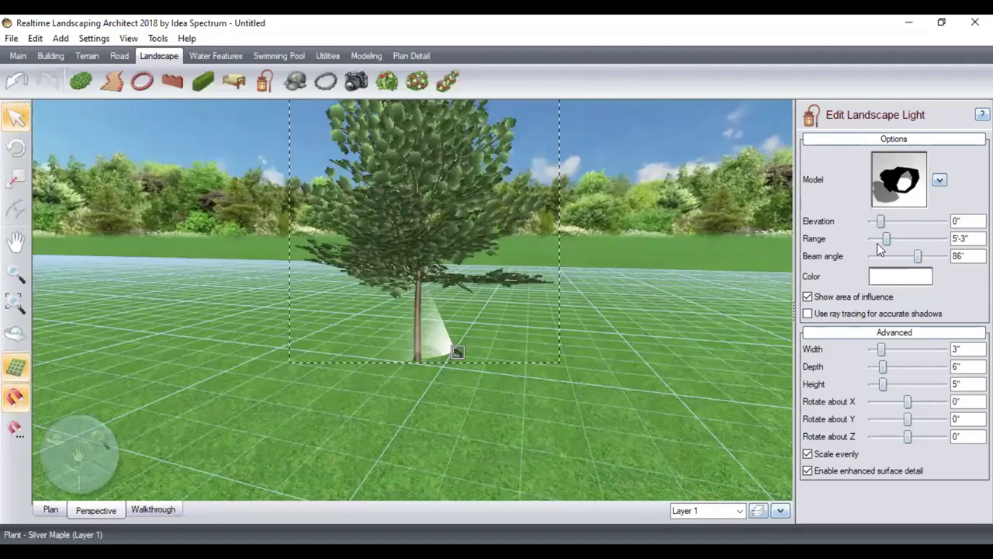
- Set the spotlight's rotation about Y and about X to -359° each
{"action": "left_click", "coordinate": [882, 421]}
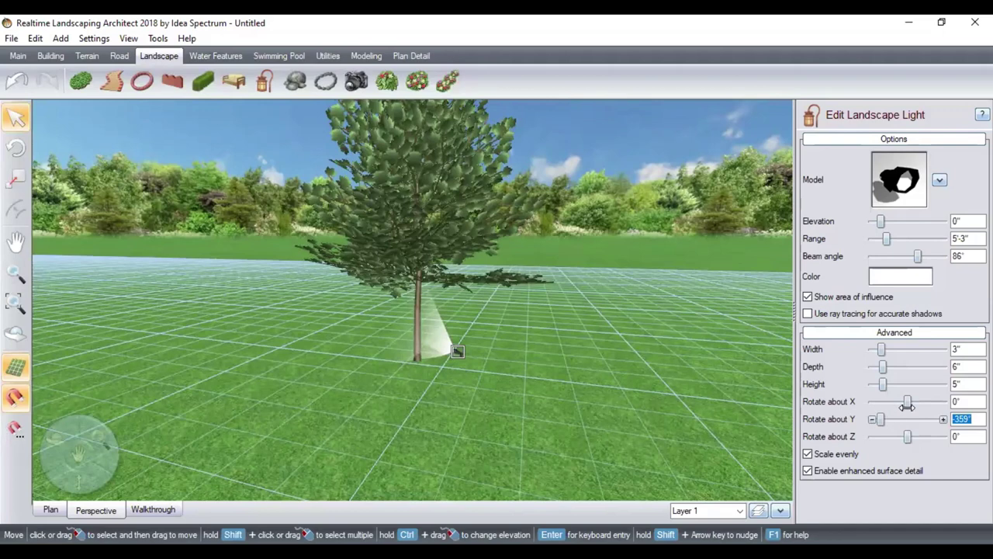
{"action": "left_click", "coordinate": [898, 403]}
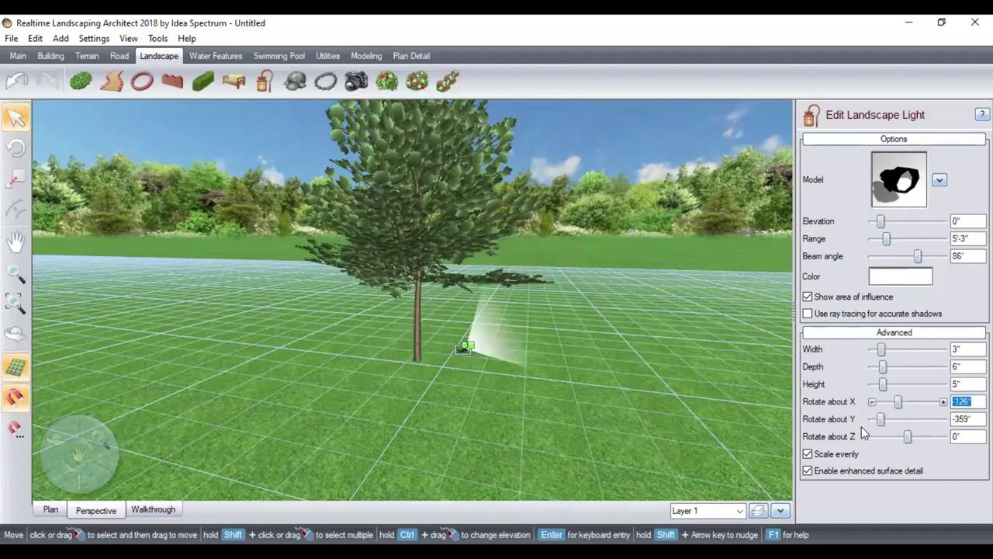
{"action": "key", "text": "Home"}
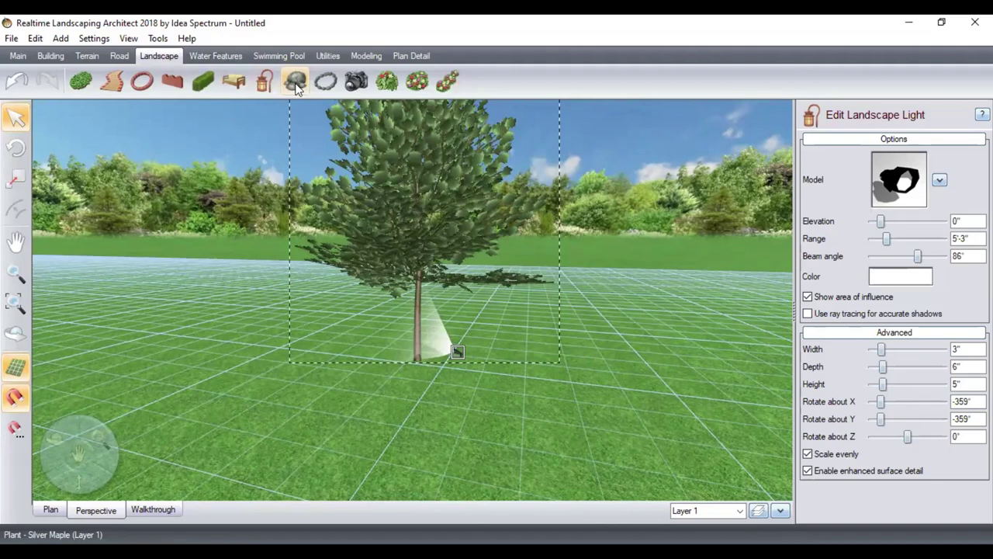
- Add the Dog10 animal picture on the grass beside the Silver Maple
{"action": "left_click", "coordinate": [355, 82]}
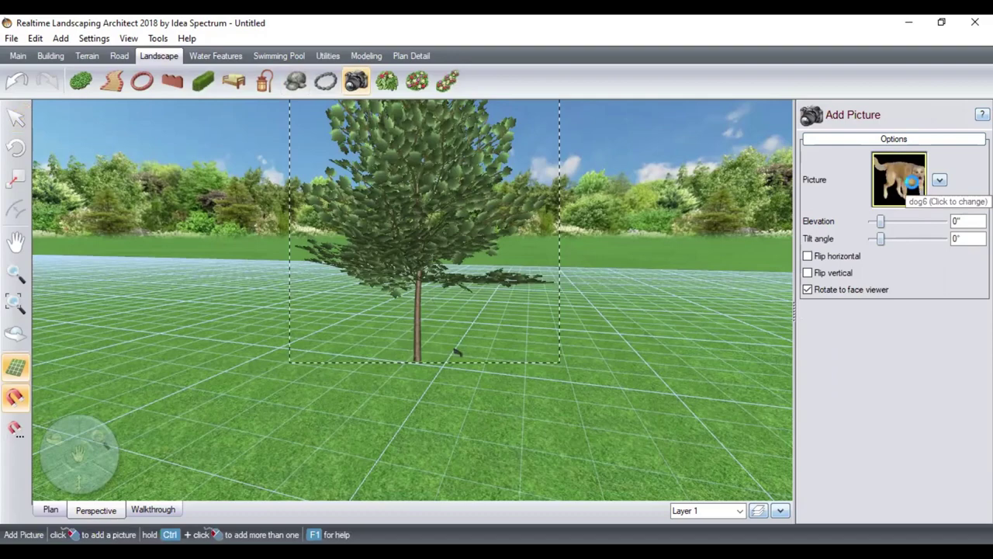
{"action": "left_click", "coordinate": [417, 181]}
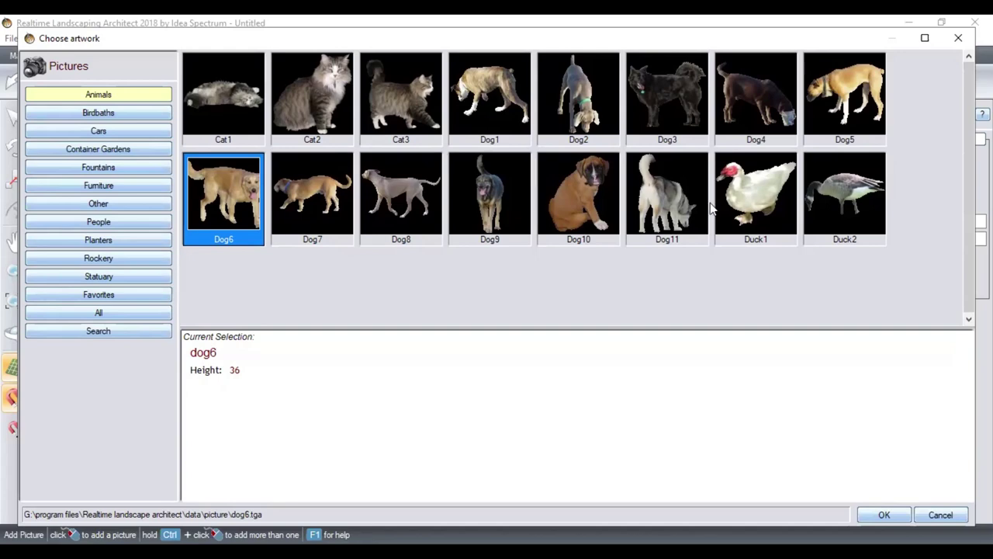
{"action": "double_click", "coordinate": [600, 204]}
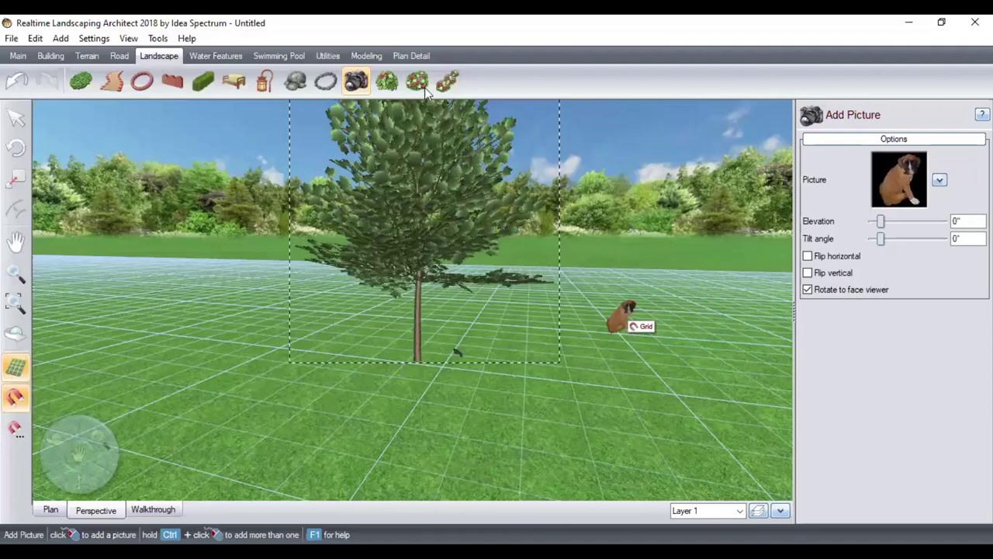
{"action": "key", "text": "Escape"}
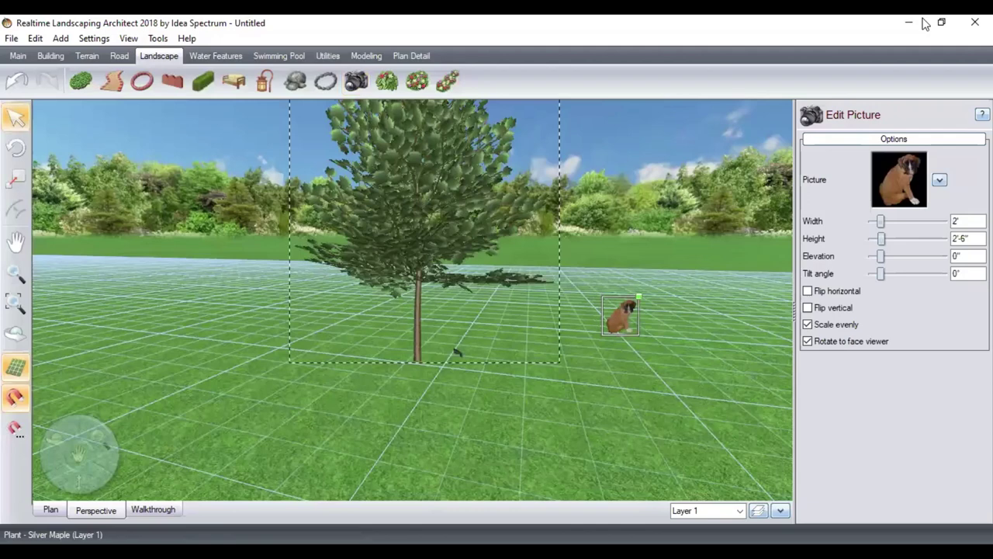